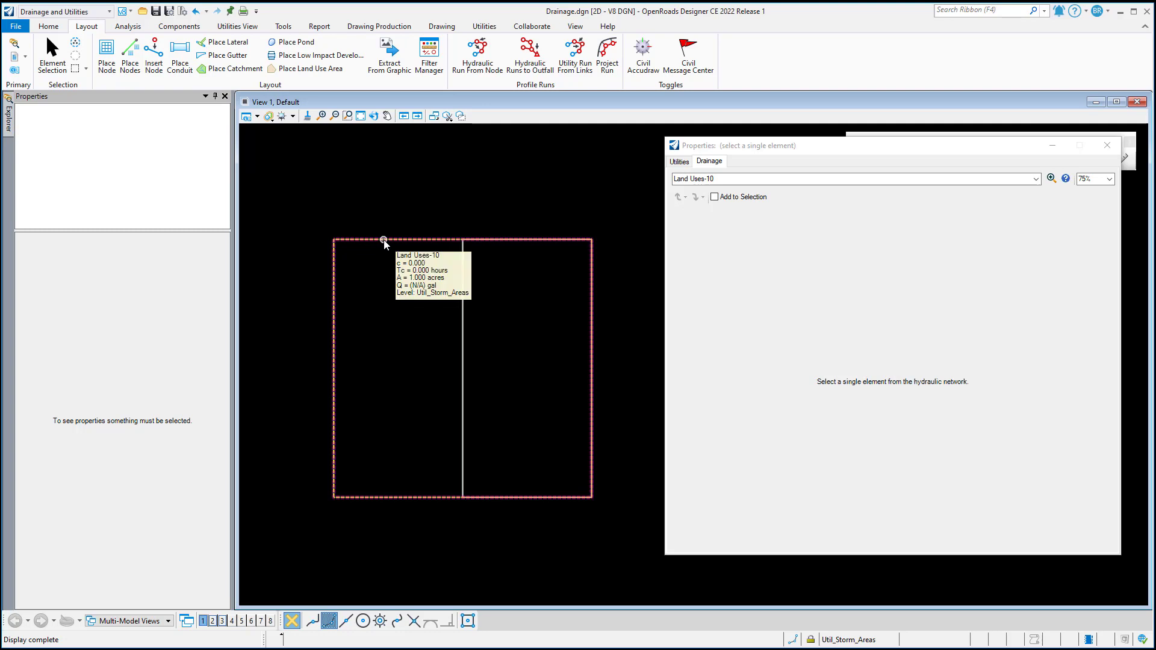
# Inspect how the Land Uses-10 catchment's area is defined in its drainage properties.
pyautogui.click(383, 242)
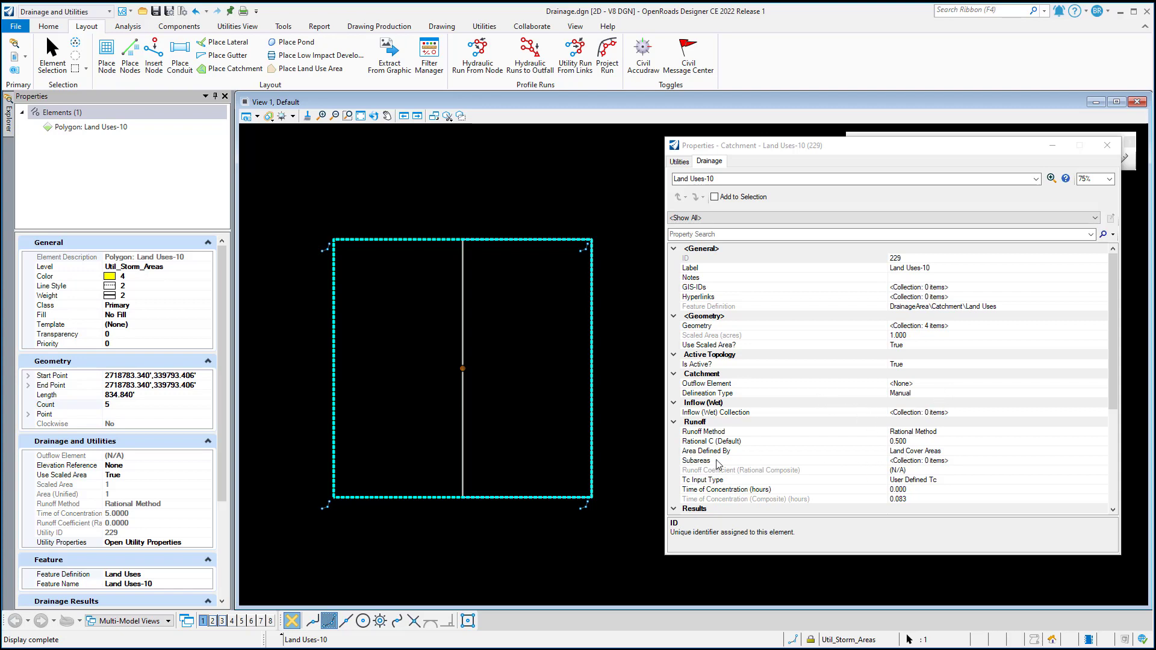
pyautogui.click(941, 453)
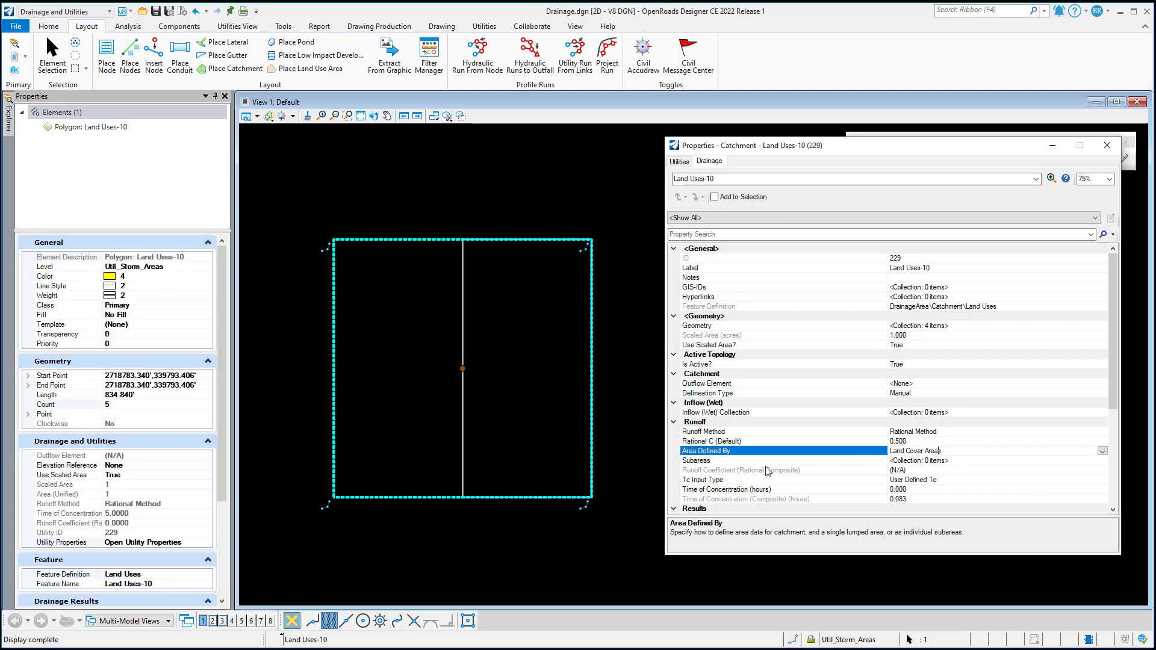
pyautogui.click(538, 379)
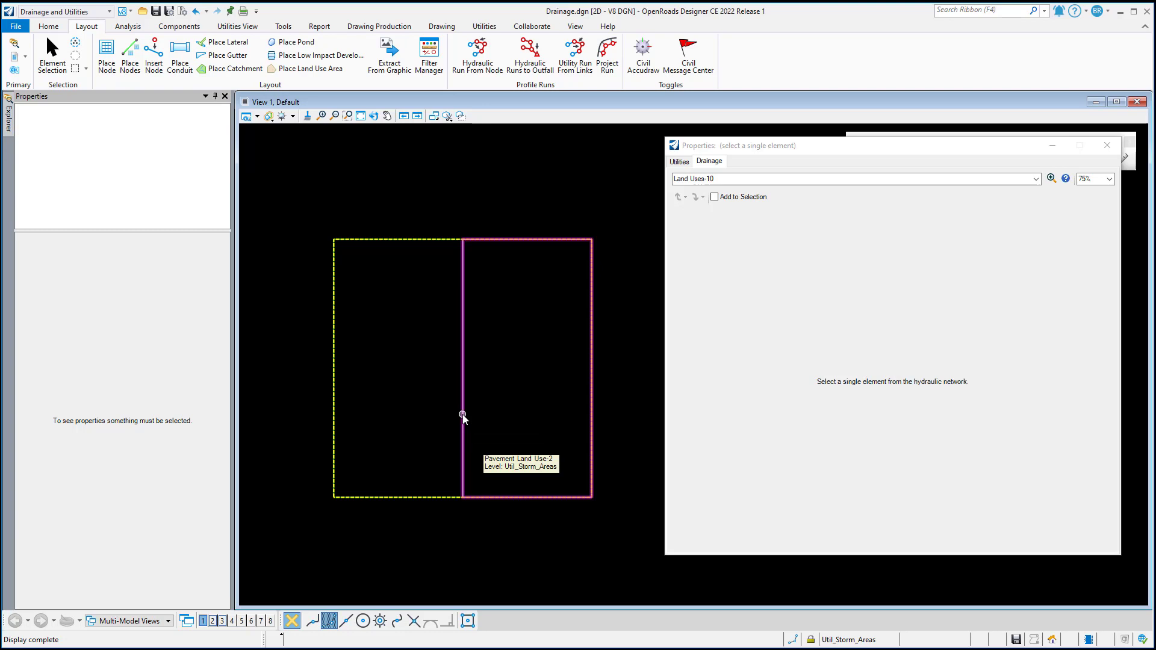
# Inspect the Rational C and priority settings of the pavement and grass land use polygons inside the catchment.
pyautogui.click(463, 415)
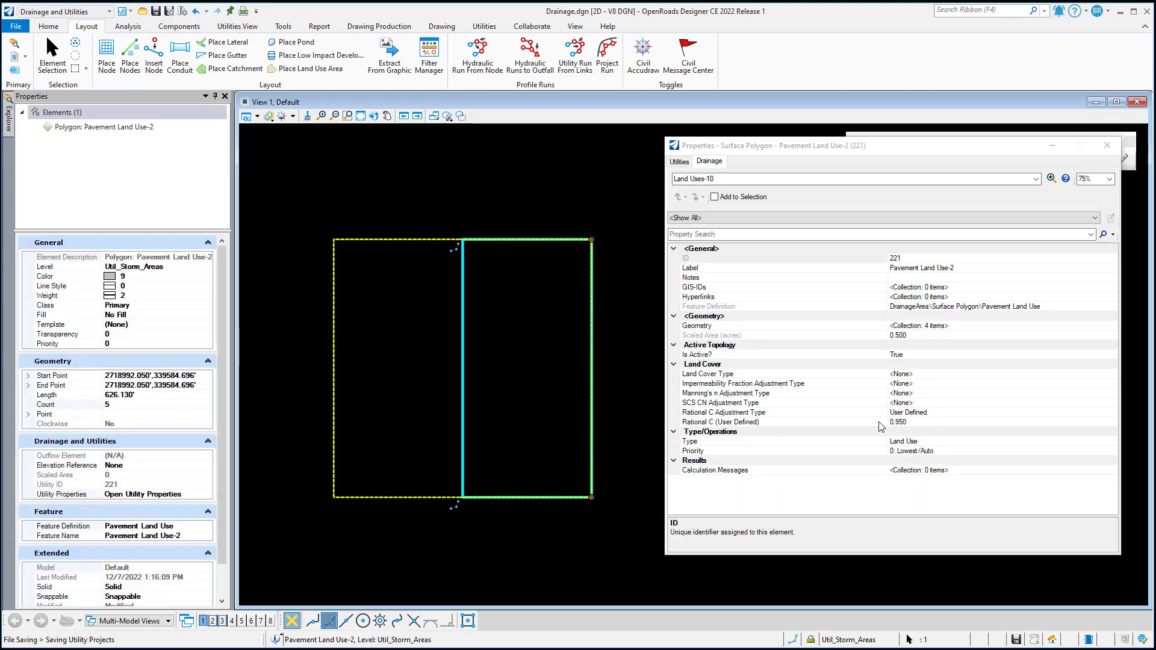
pyautogui.click(394, 277)
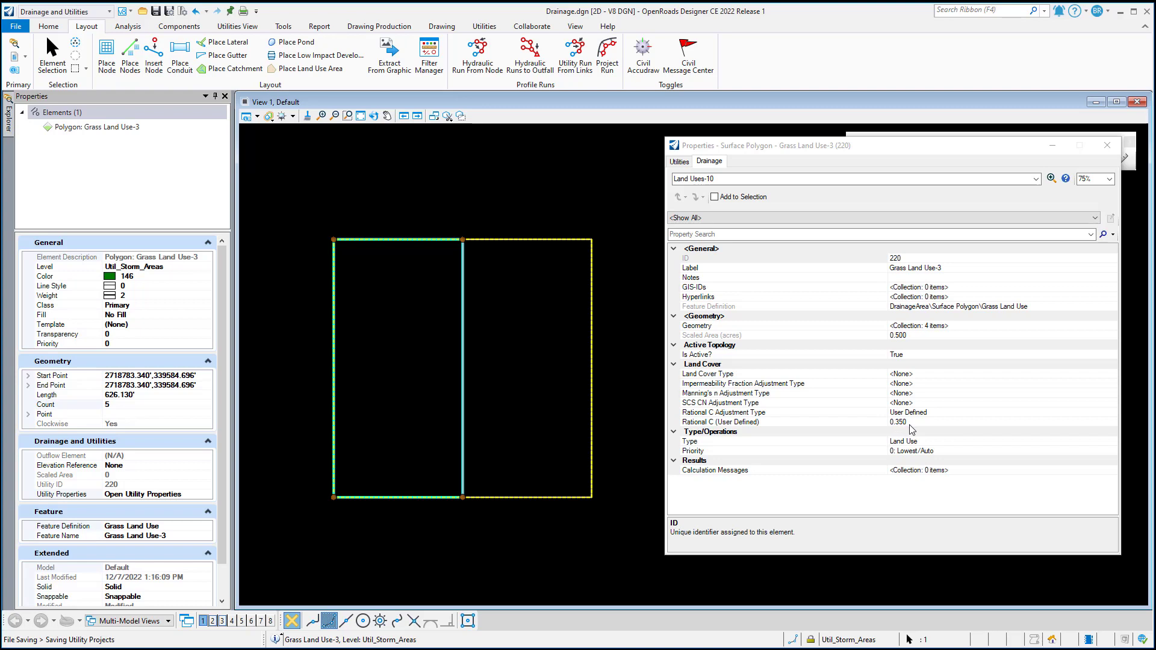
pyautogui.click(704, 455)
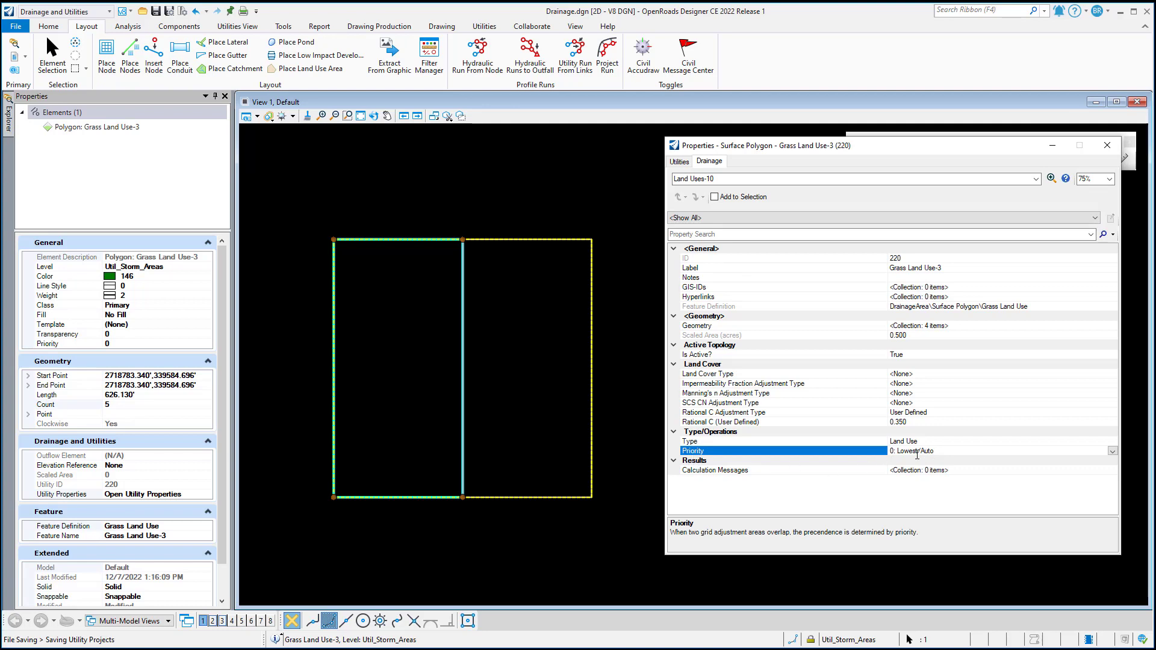
pyautogui.click(509, 315)
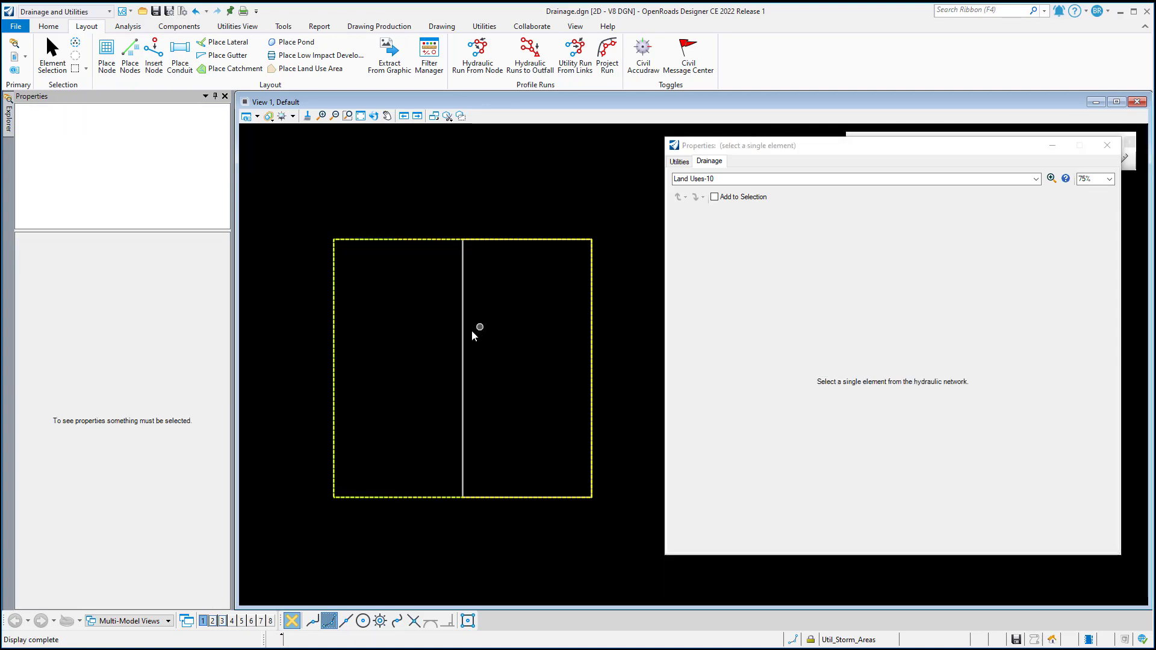
pyautogui.click(462, 336)
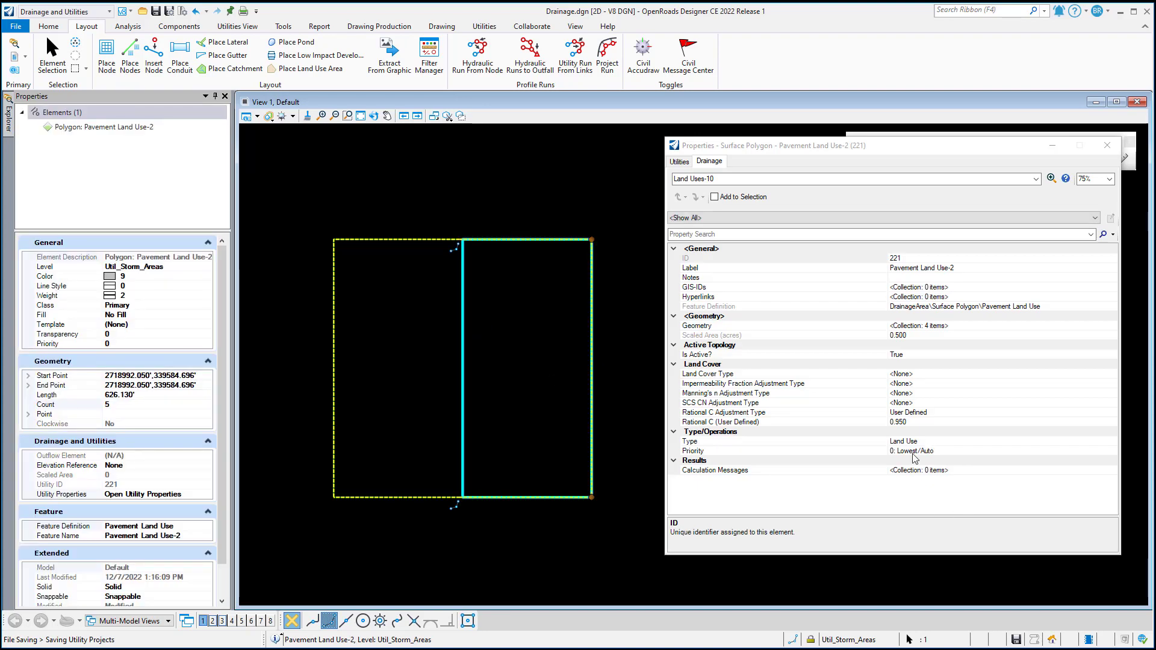
pyautogui.click(629, 295)
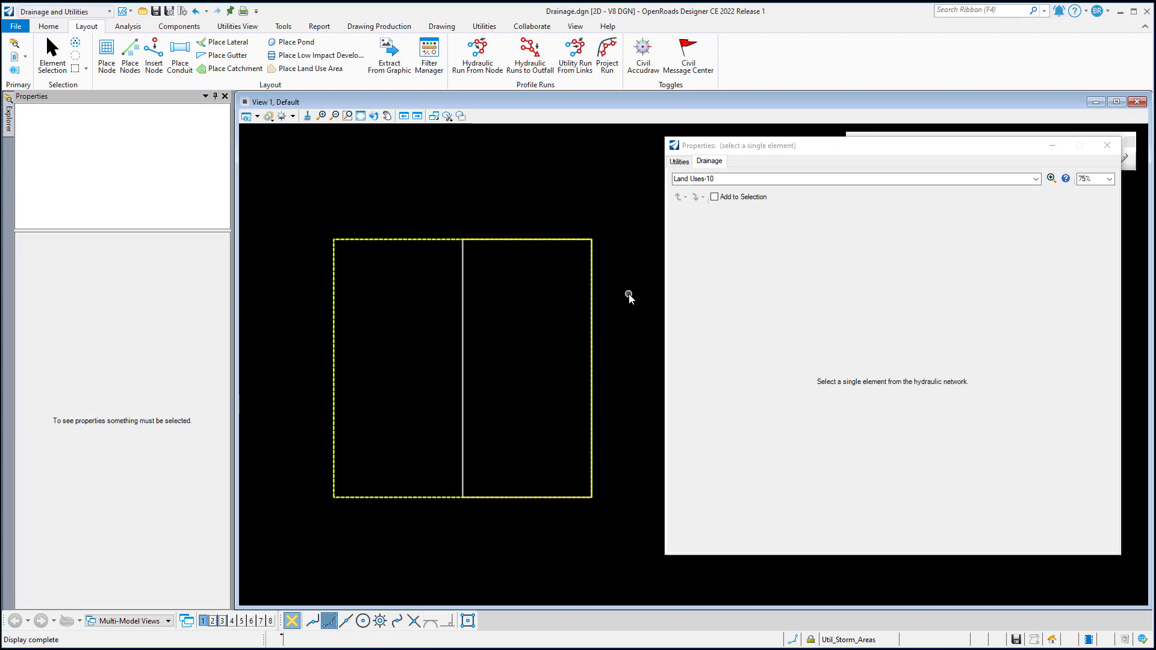
# Run Compute Hydrology on the drainage model and dismiss the completion notice.
pyautogui.click(135, 27)
pyautogui.click(203, 57)
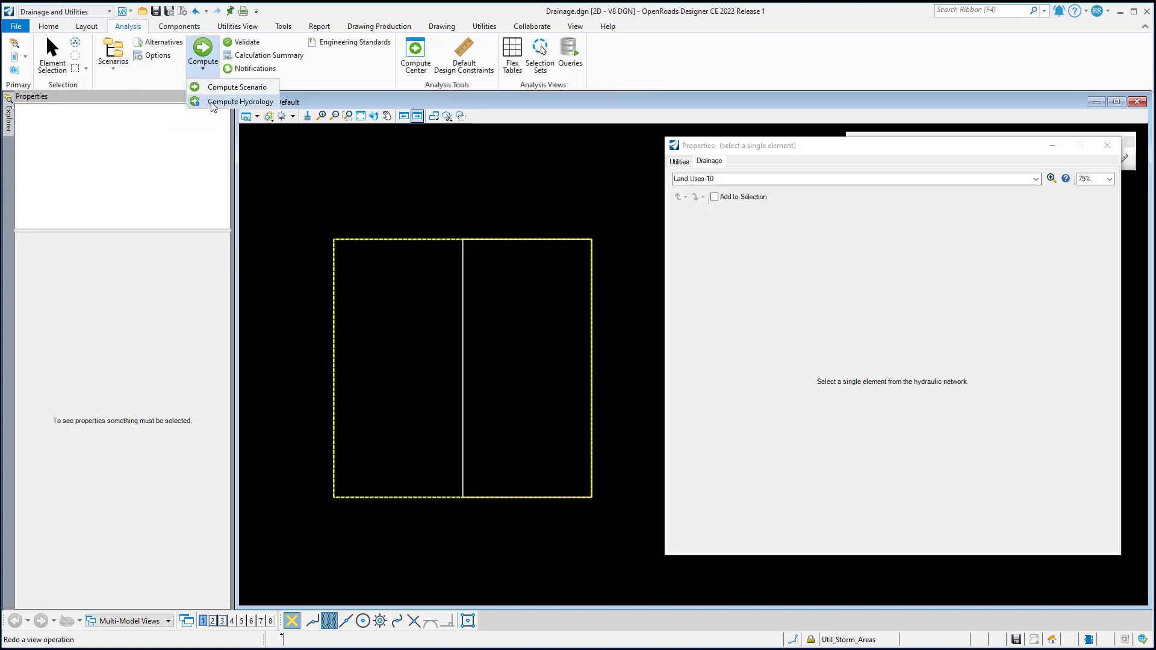
pyautogui.click(212, 102)
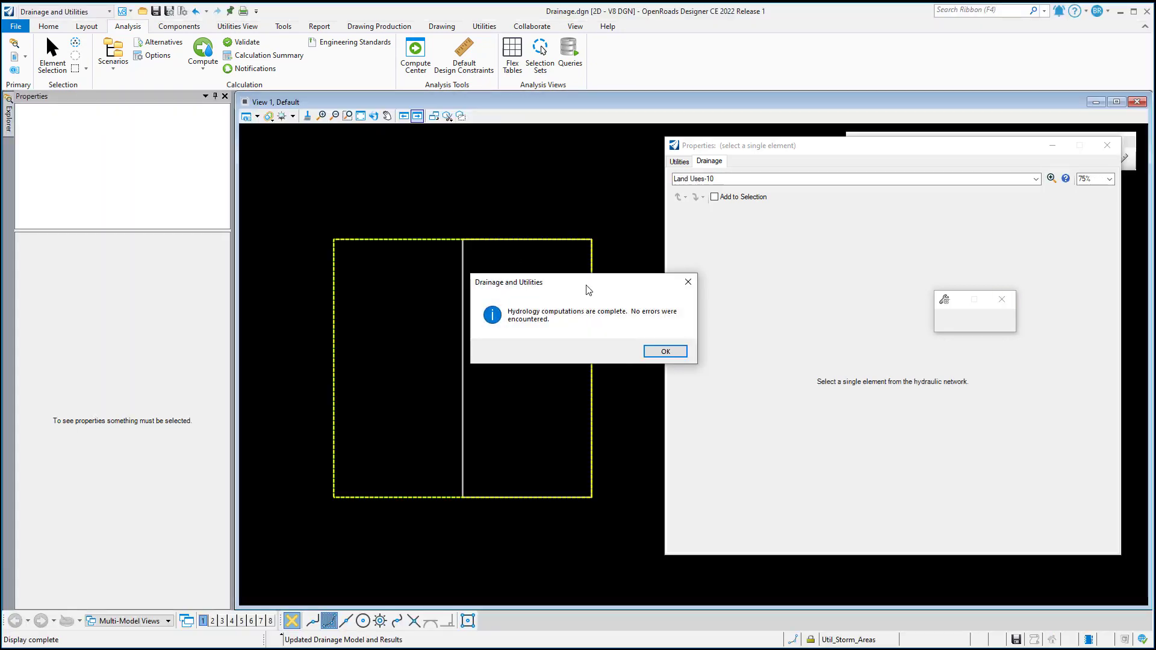
pyautogui.click(666, 351)
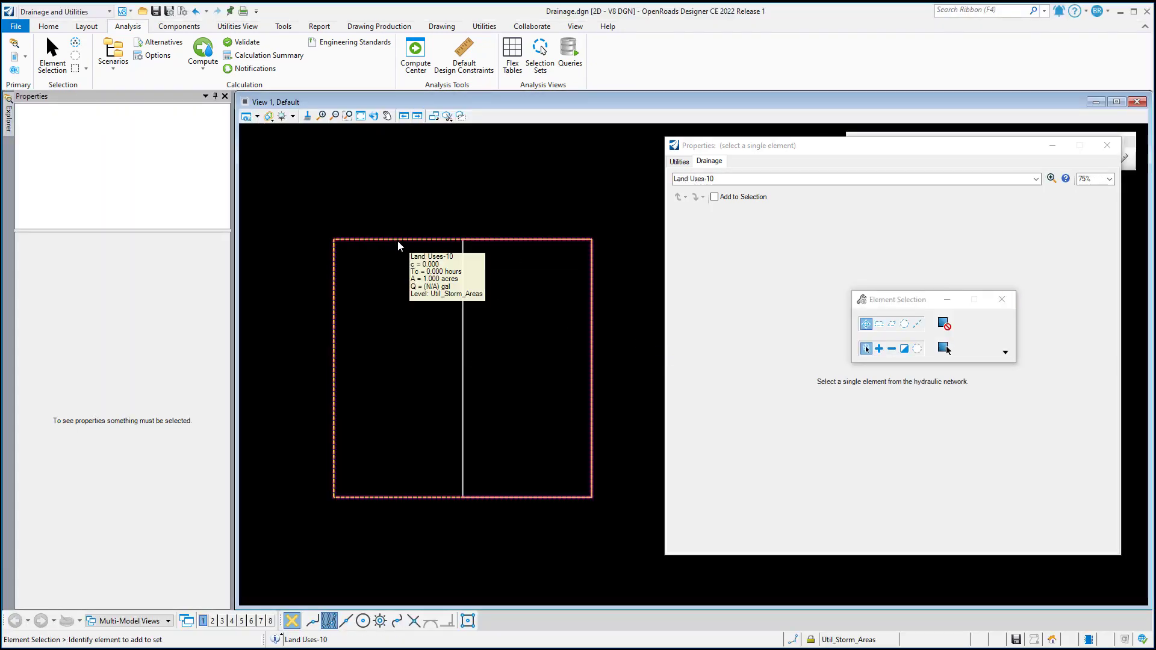
# Review the subareas and composite runoff coefficient of the Land Uses-10 catchment, leaving the subarea table without changes.
pyautogui.click(398, 242)
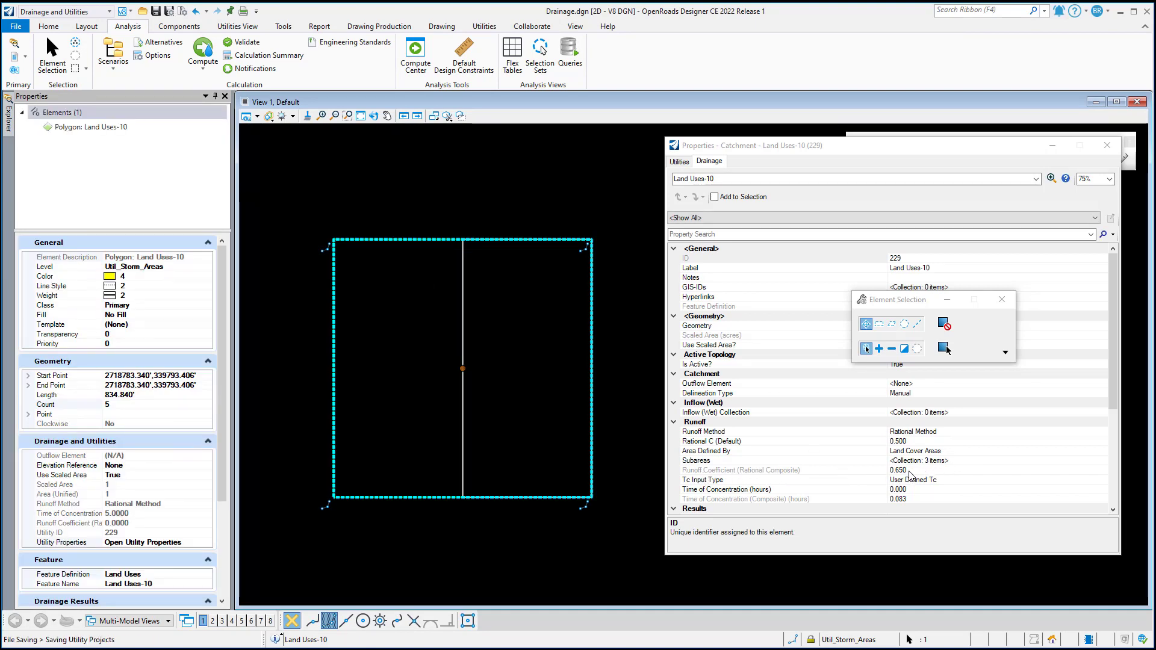
pyautogui.click(994, 460)
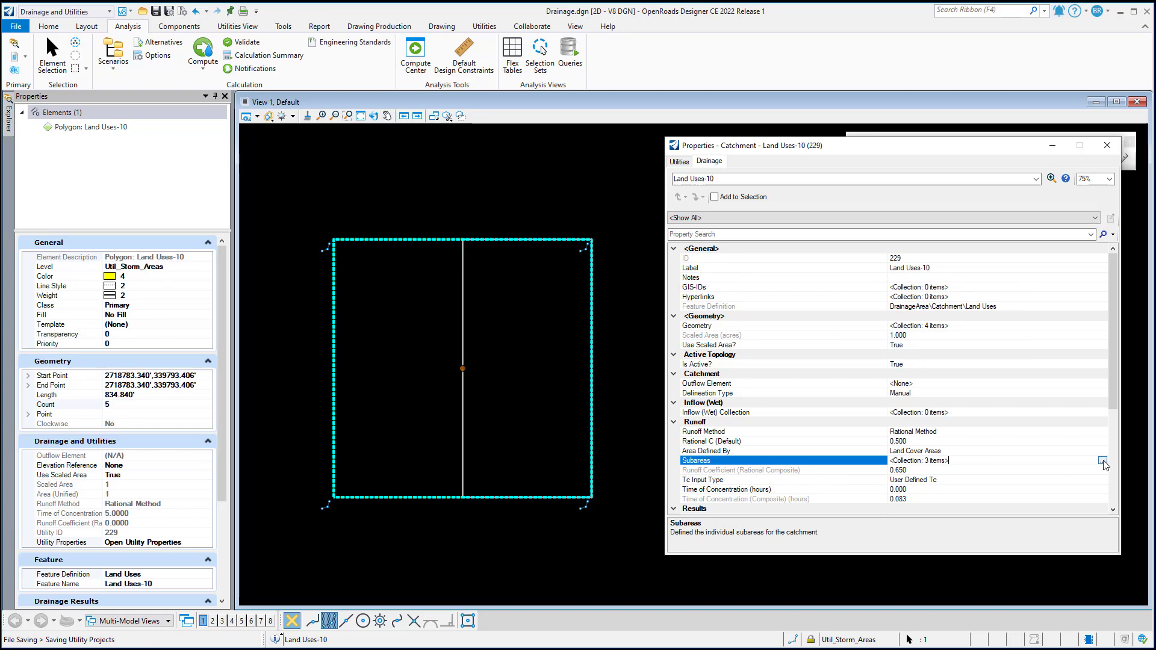
pyautogui.click(1102, 460)
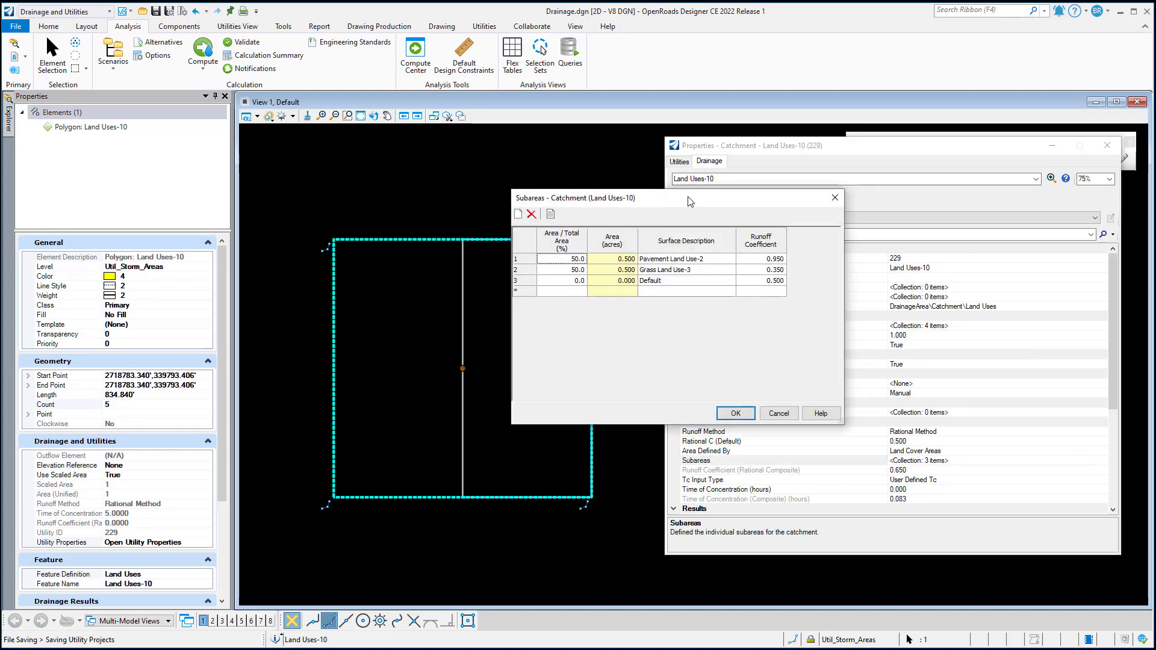
pyautogui.moveTo(688, 197); pyautogui.dragTo(802, 219)
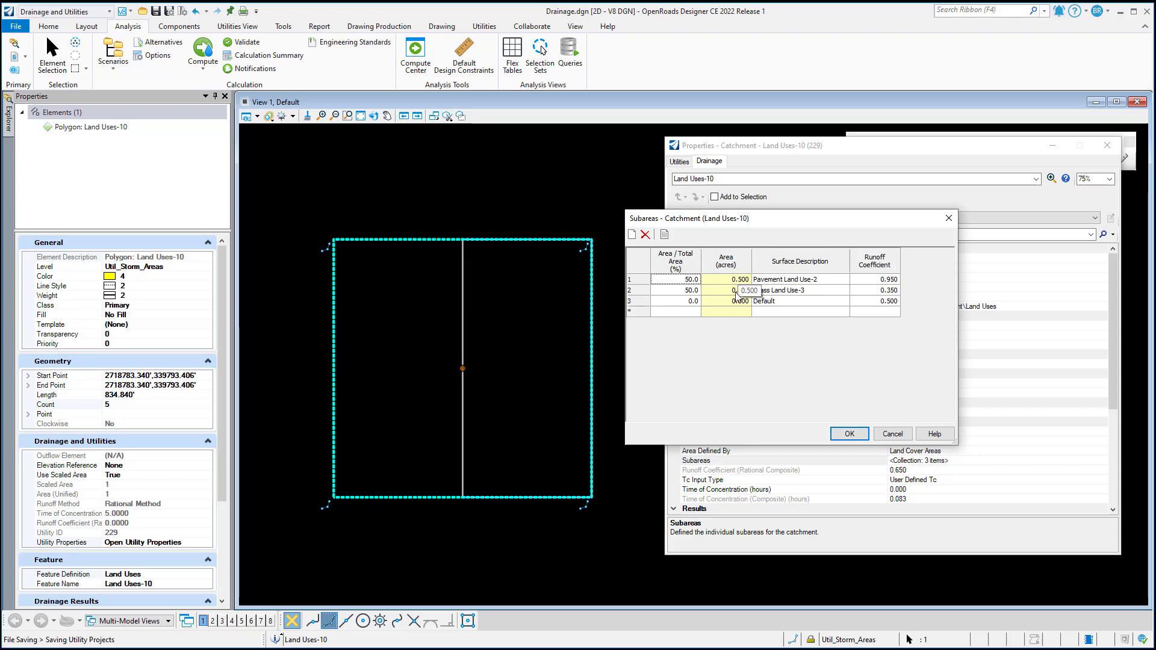
pyautogui.click(893, 434)
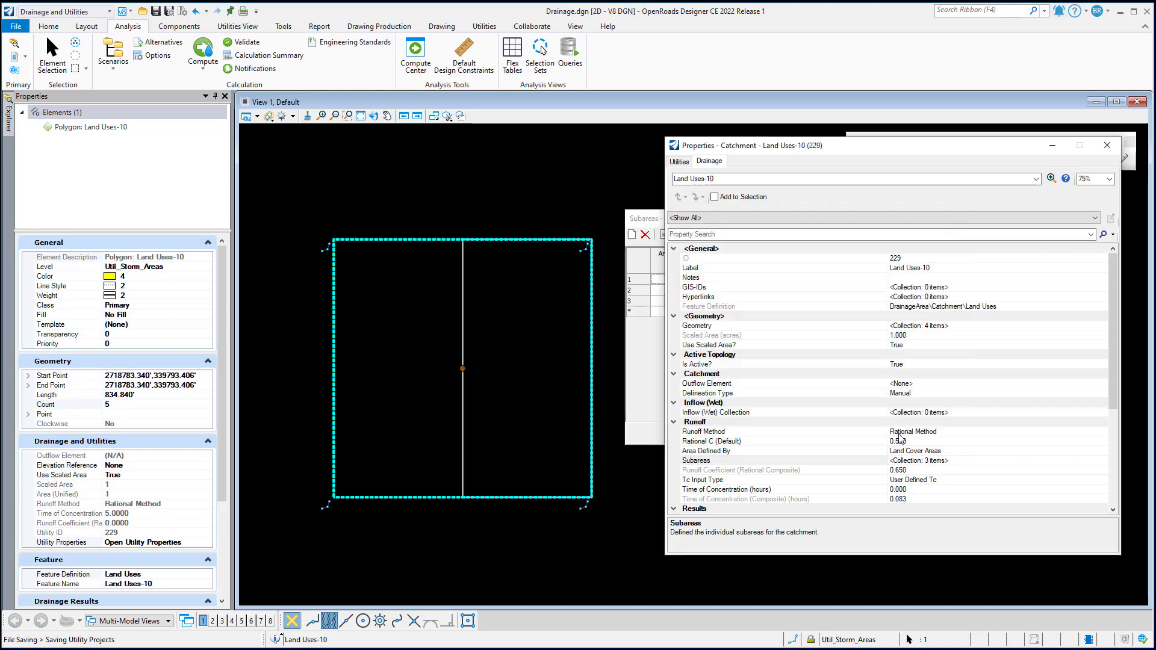
# Place a Grass Land Use area by picked points, about 104 by 190 ft, from the pavement's mid-height up beyond the catchment's upper edge.
pyautogui.click(87, 25)
pyautogui.click(326, 69)
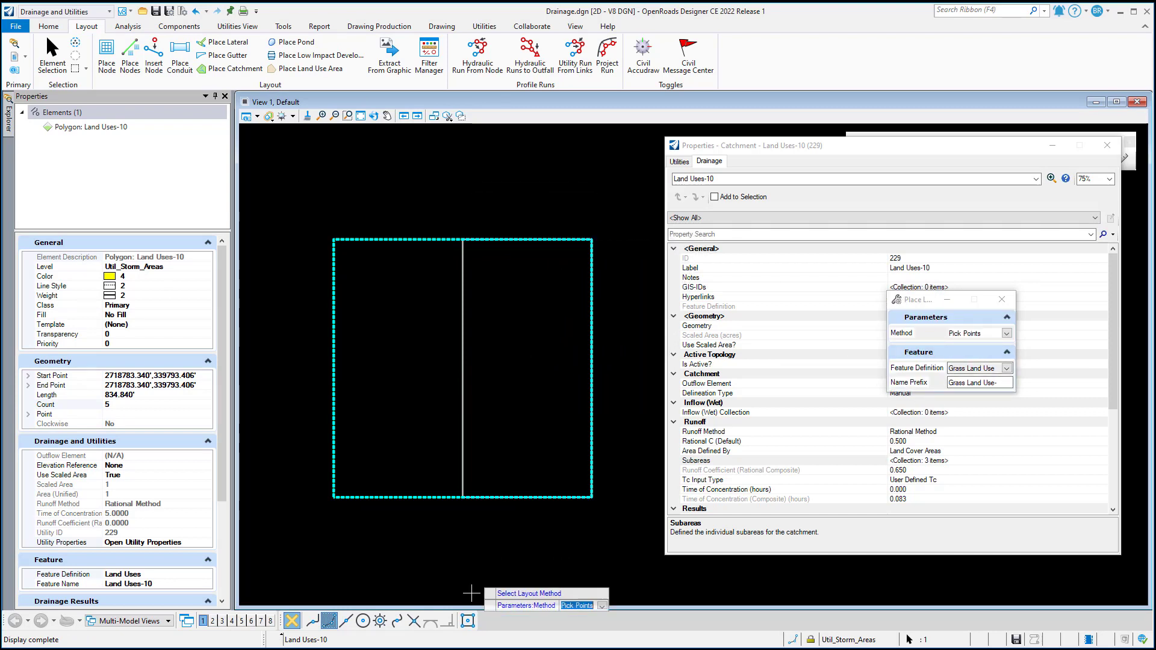
pyautogui.click(345, 622)
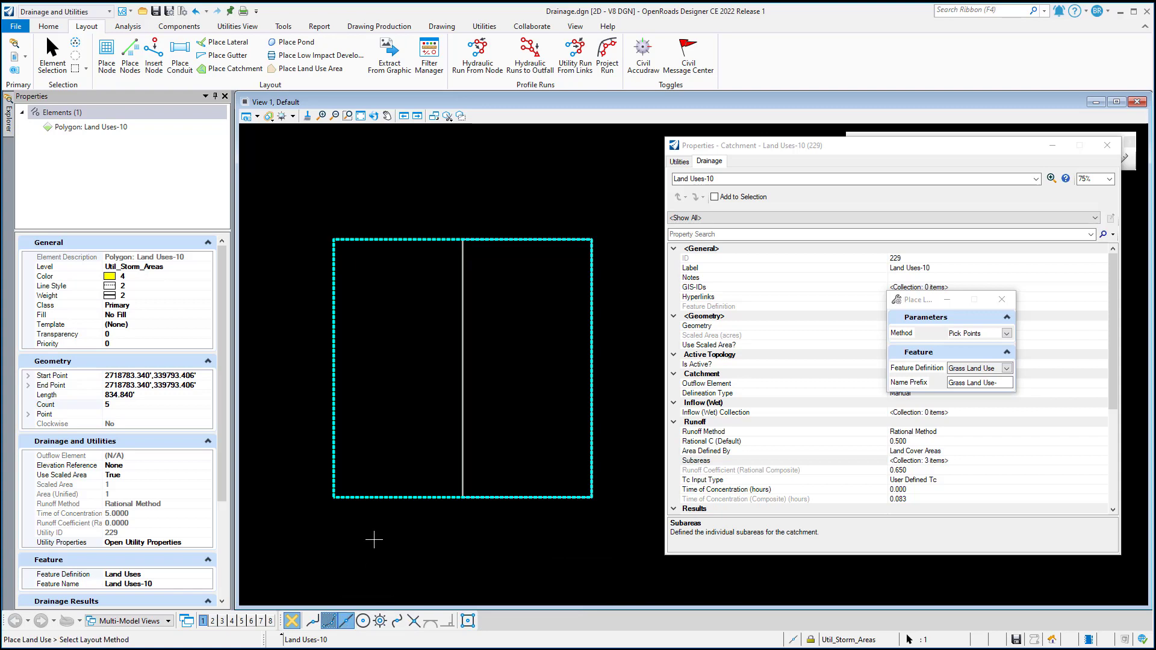
pyautogui.click(462, 368)
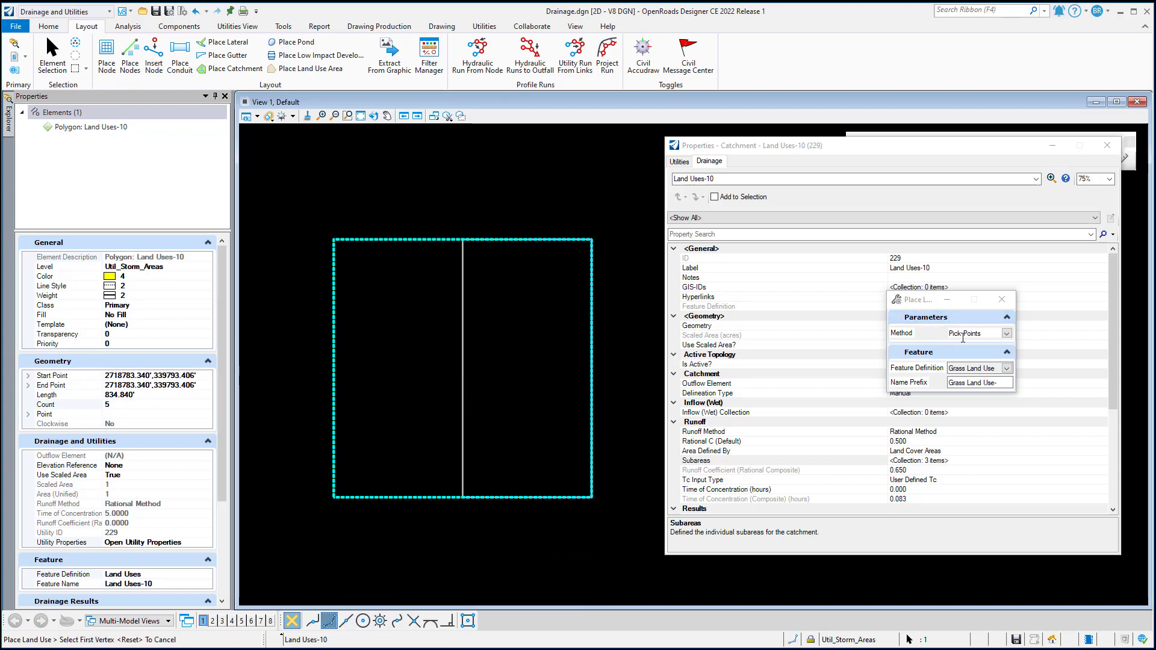
pyautogui.click(349, 624)
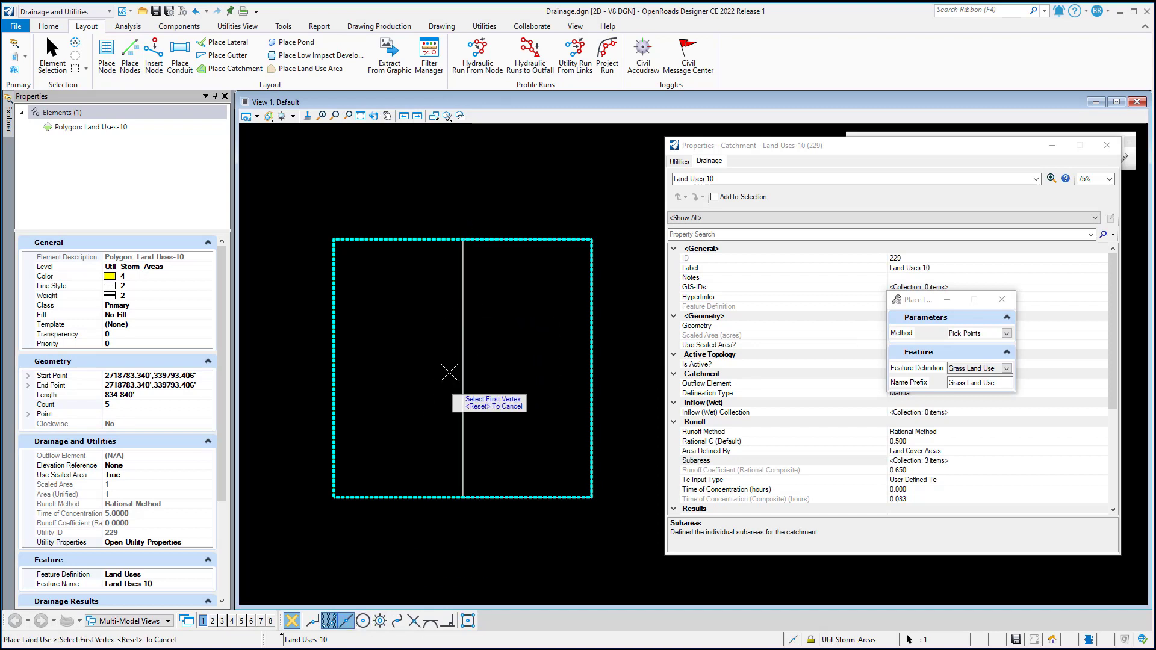
pyautogui.click(461, 366)
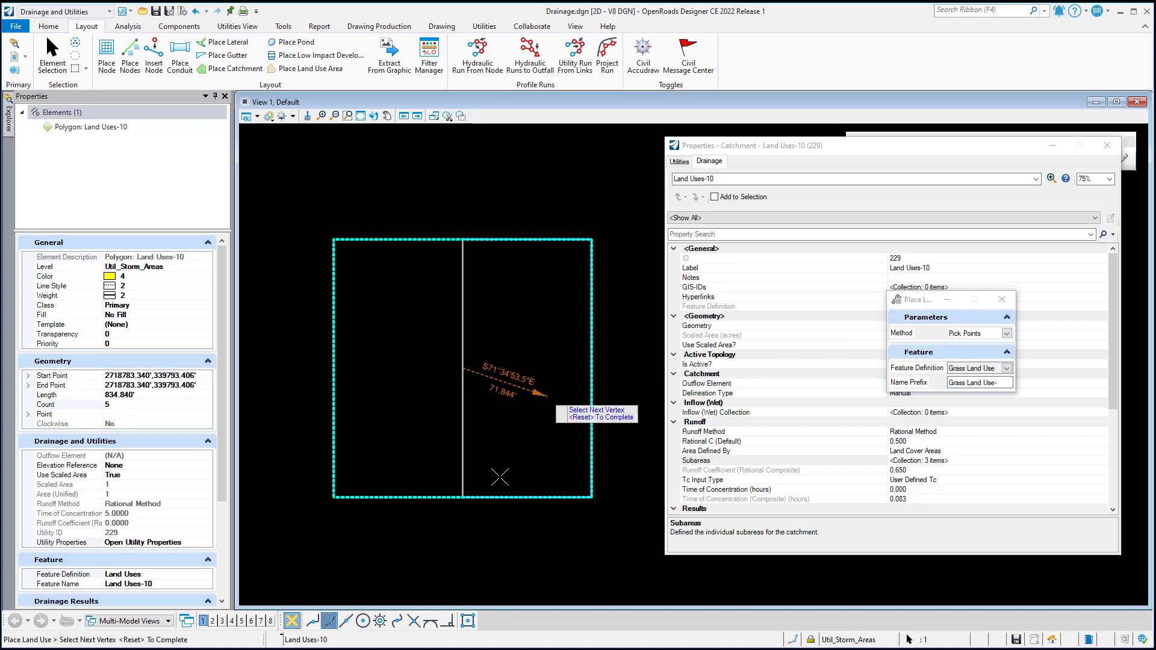
pyautogui.click(347, 621)
pyautogui.click(590, 369)
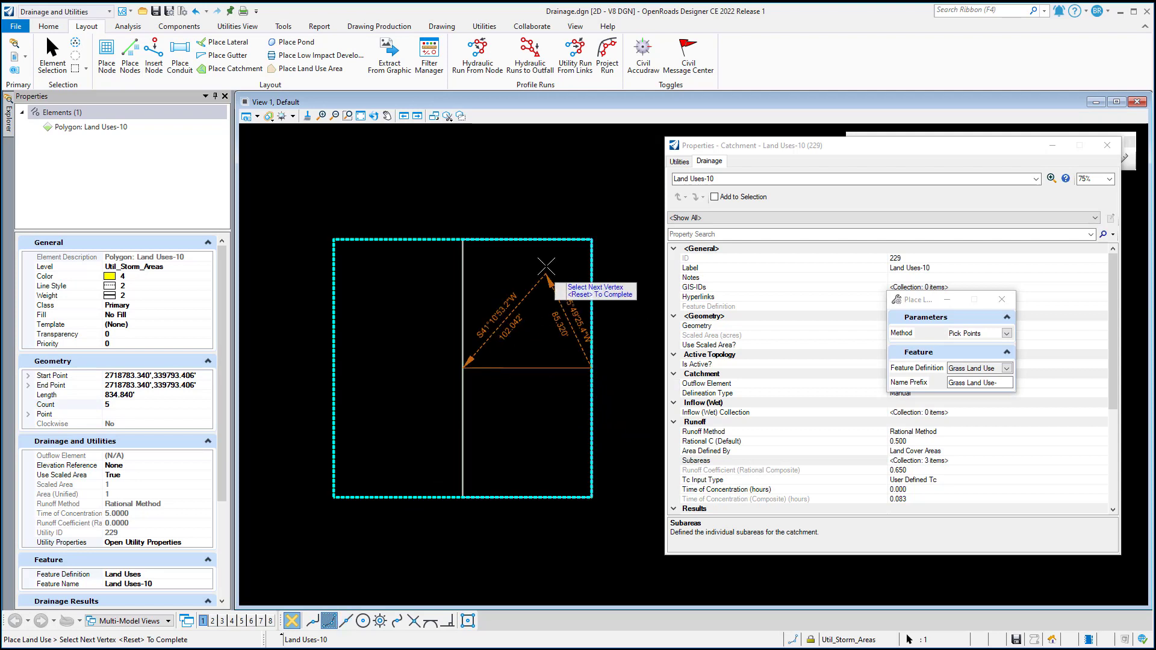
pyautogui.click(591, 240)
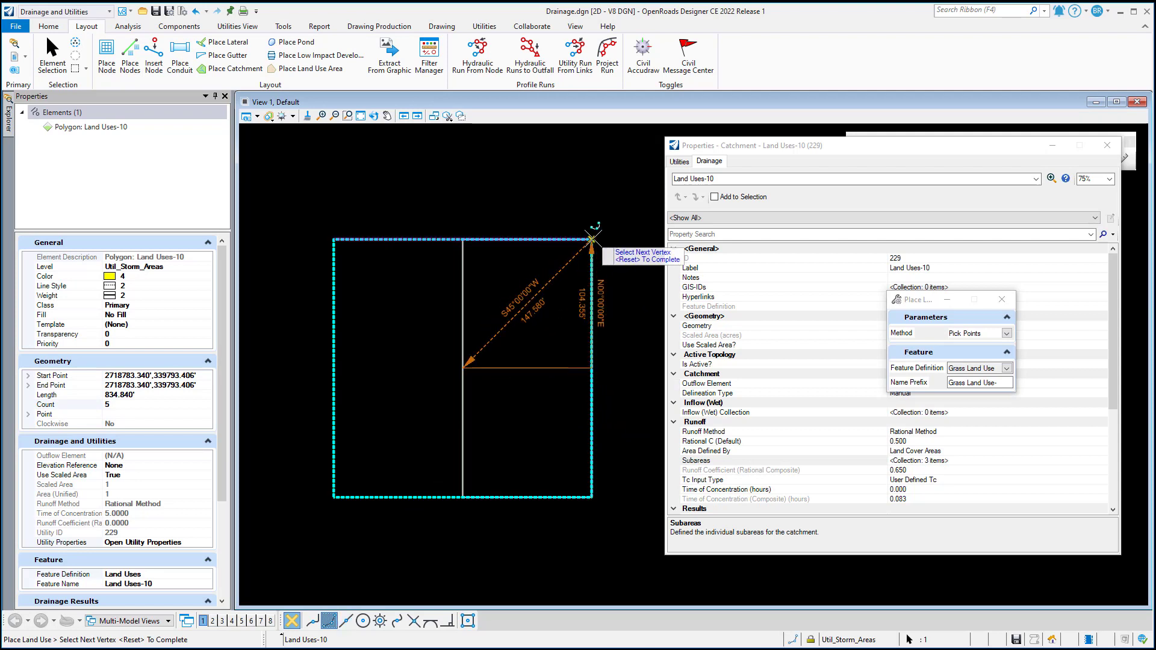
pyautogui.click(594, 130)
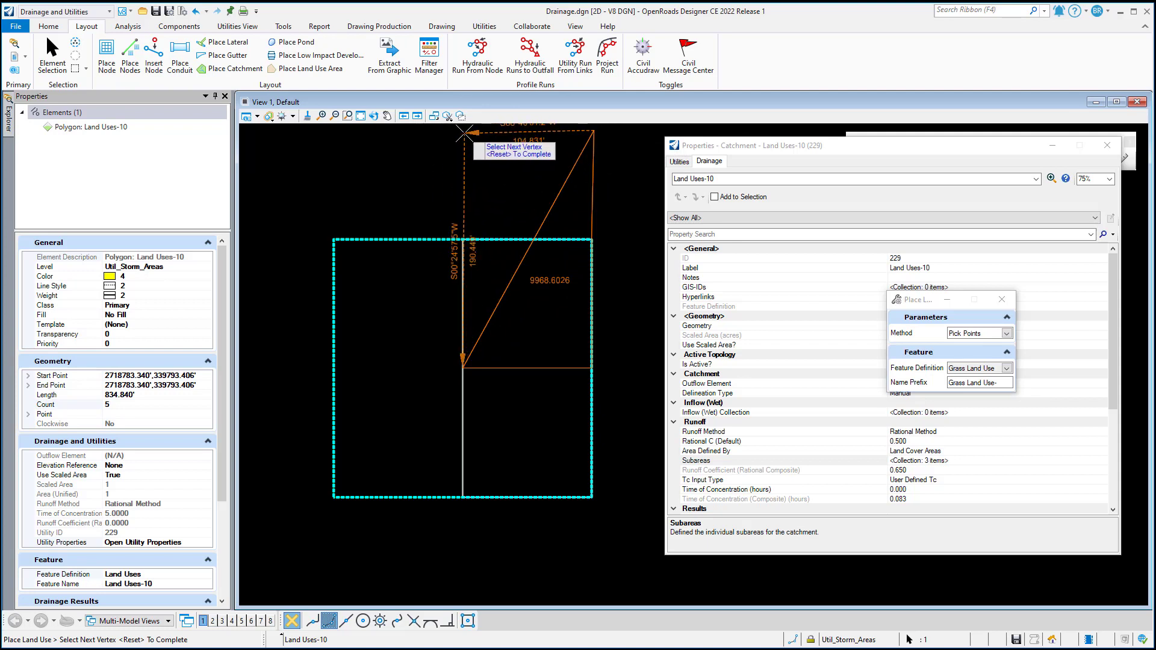
pyautogui.click(465, 133)
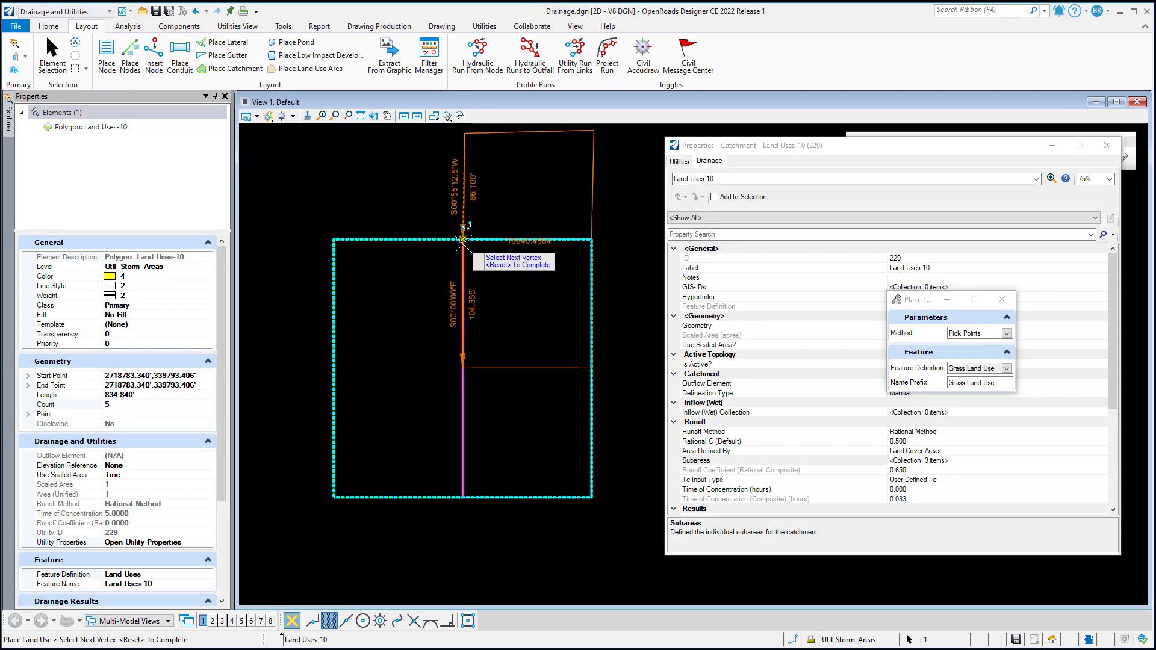
pyautogui.click(464, 241)
pyautogui.rightClick(513, 272)
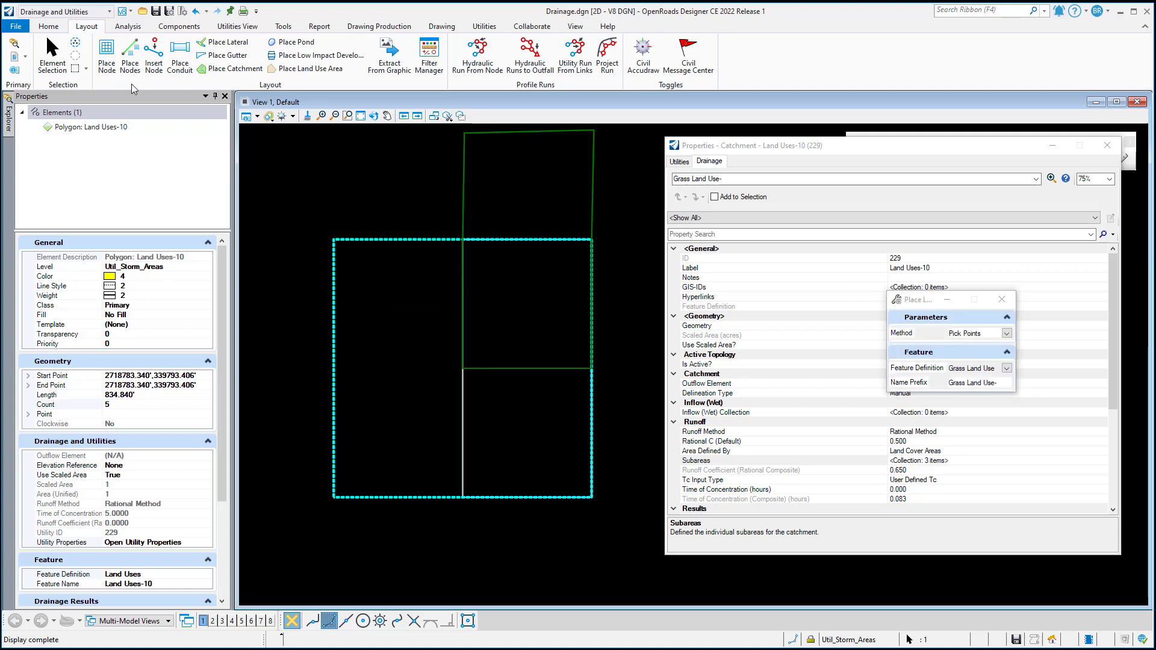
# Recompute the hydrology with the added grass area and dismiss the completion notice.
pyautogui.click(58, 53)
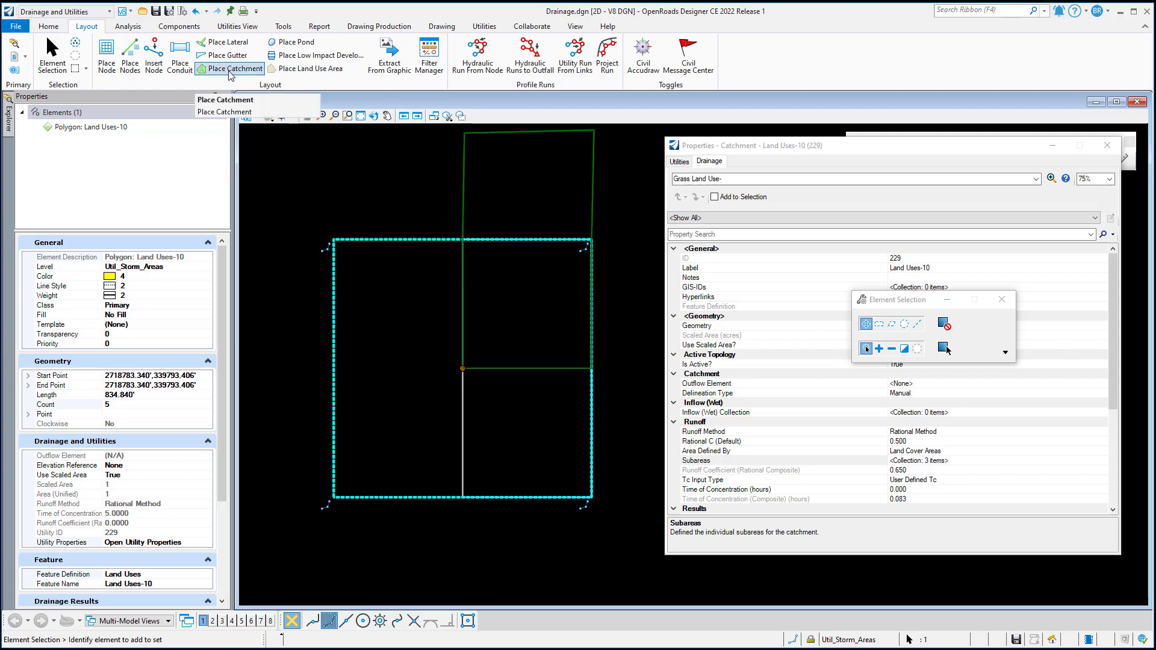
pyautogui.click(131, 27)
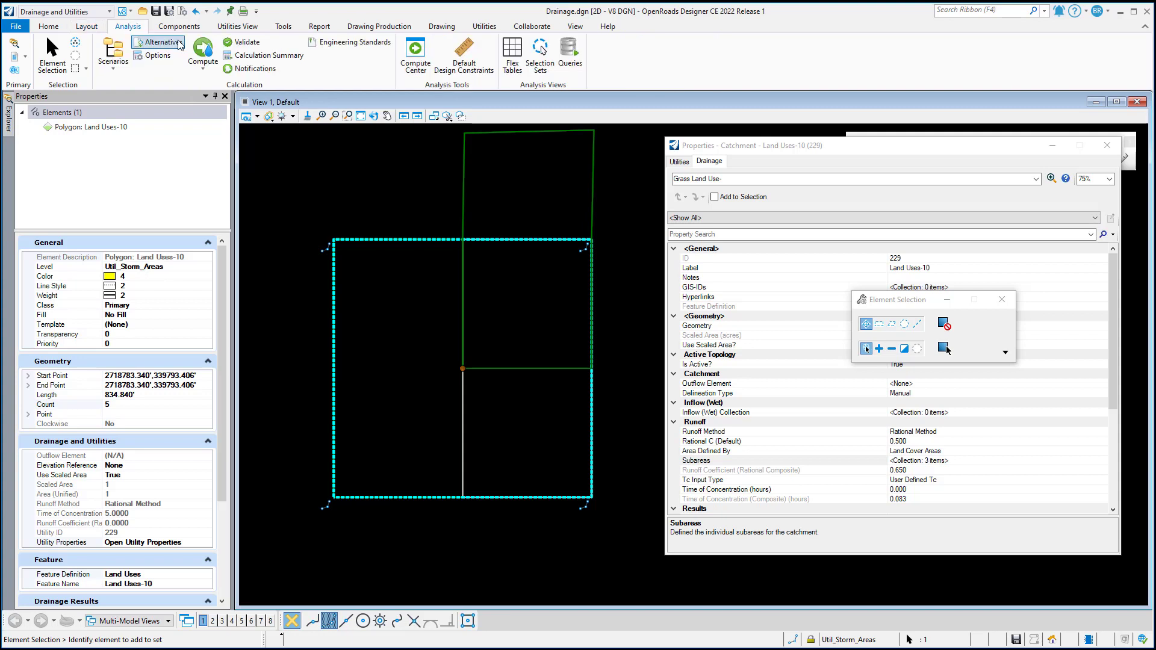
pyautogui.click(205, 48)
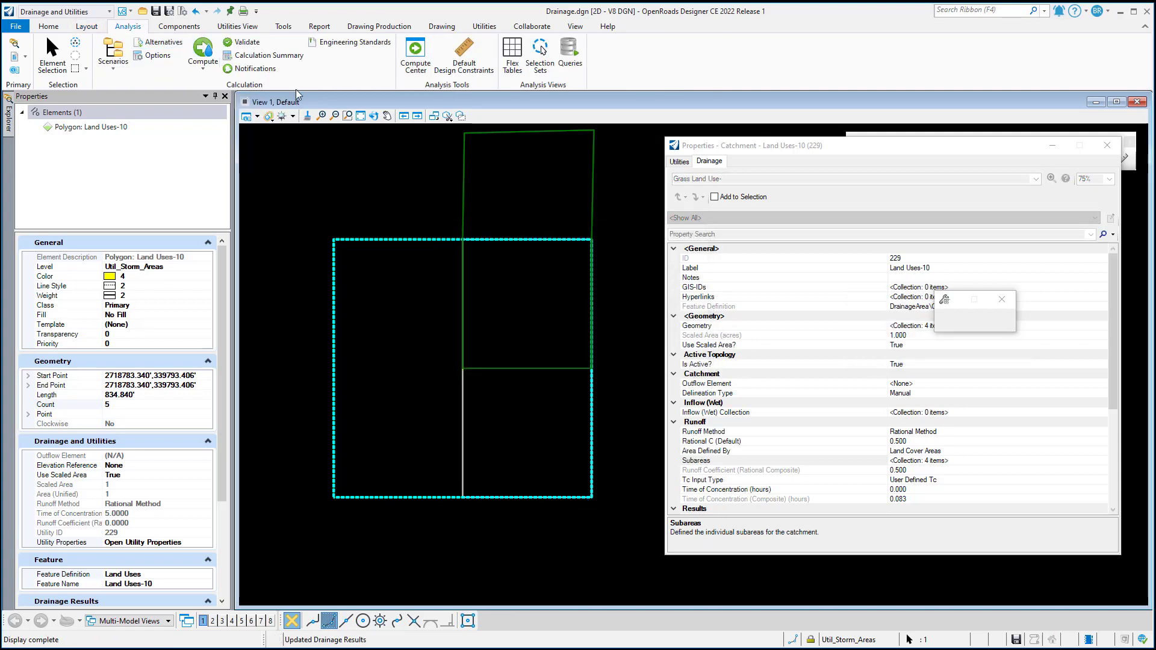
pyautogui.click(654, 355)
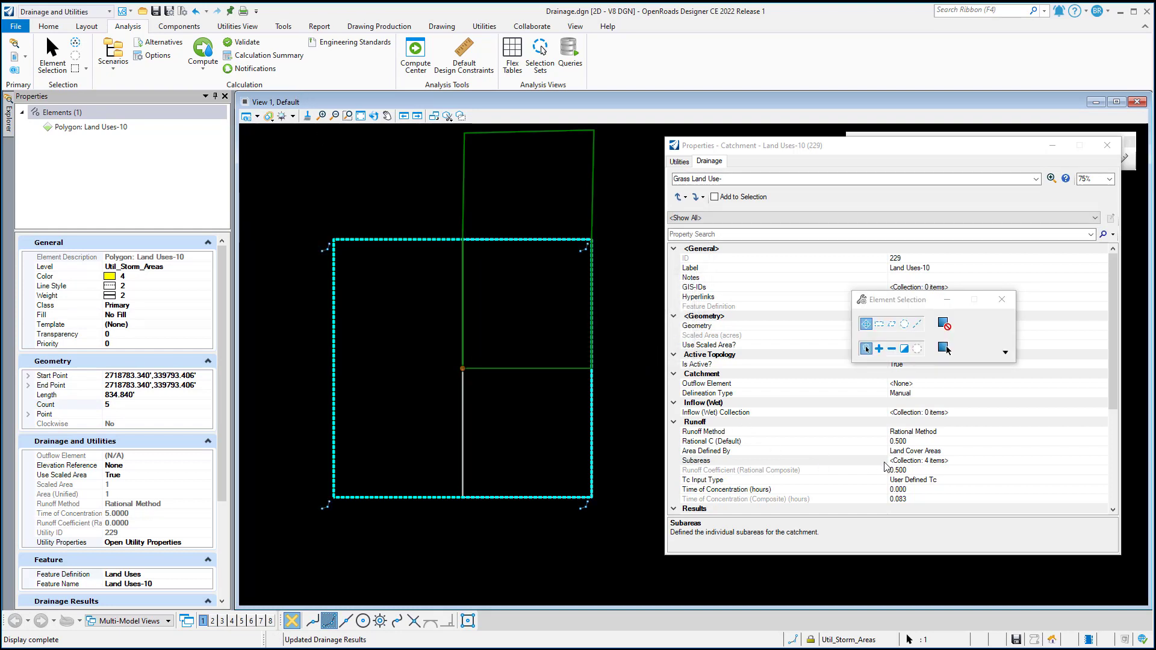
# Review the catchment's recomputed subarea table, checking each surface's area and runoff coefficient, and close it without changes.
pyautogui.click(1001, 461)
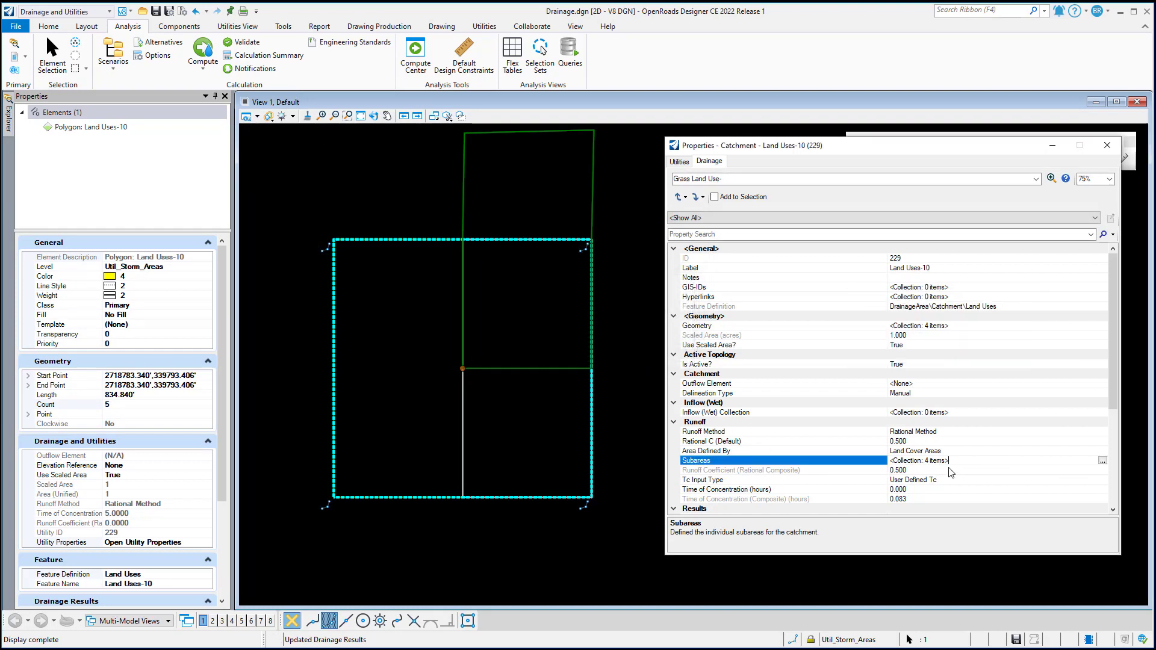
pyautogui.click(1102, 461)
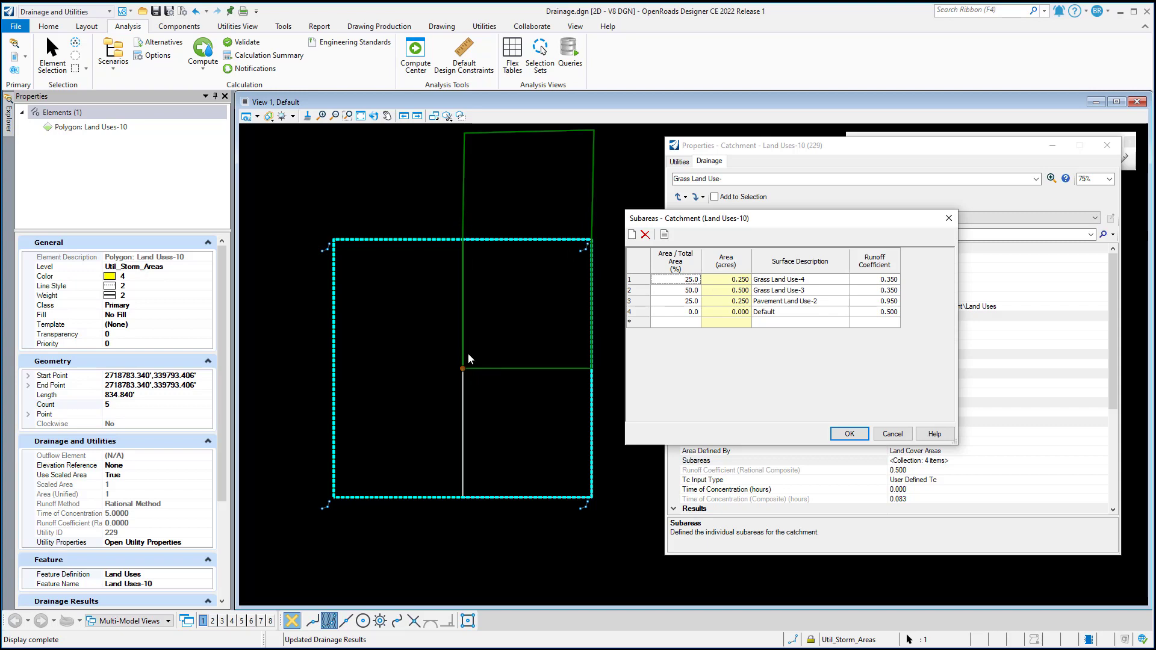
pyautogui.click(902, 441)
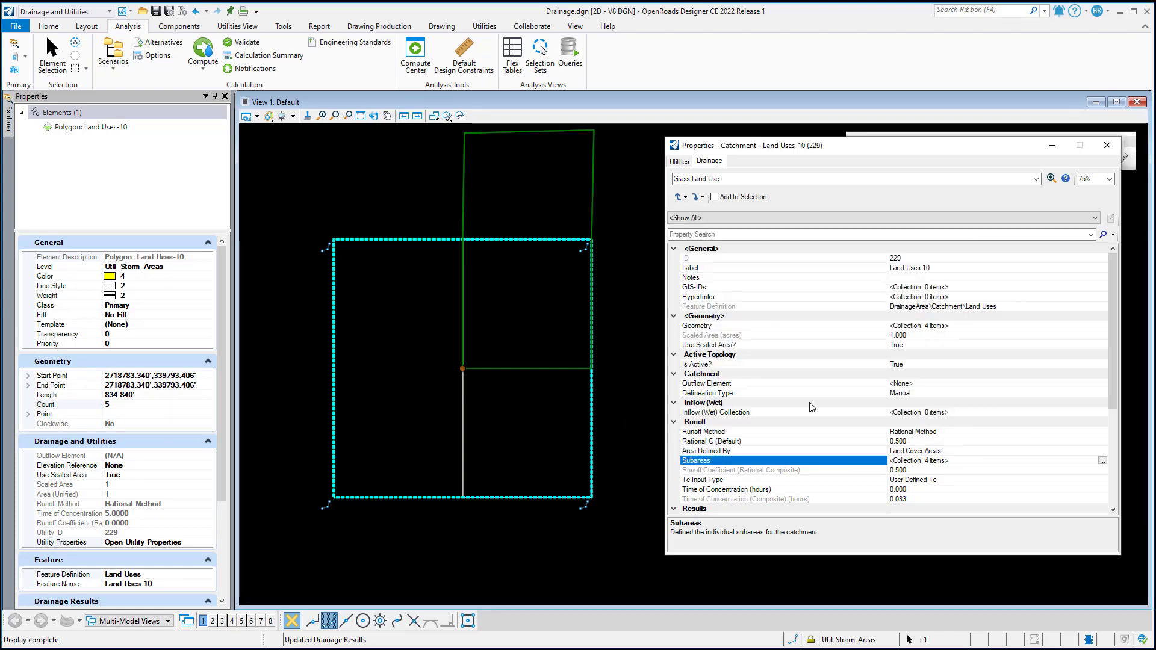
# Set the priority of the grass area extending beyond the catchment's upper edge to 2, and compare it with the pavement area's priority.
pyautogui.click(592, 212)
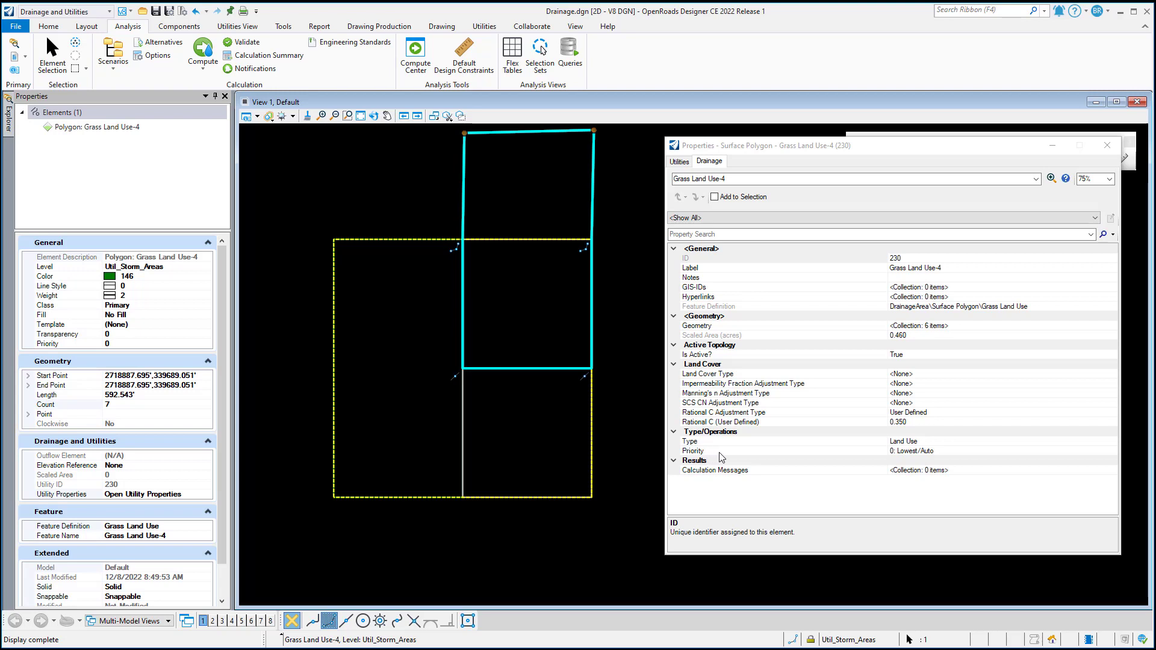
pyautogui.click(974, 453)
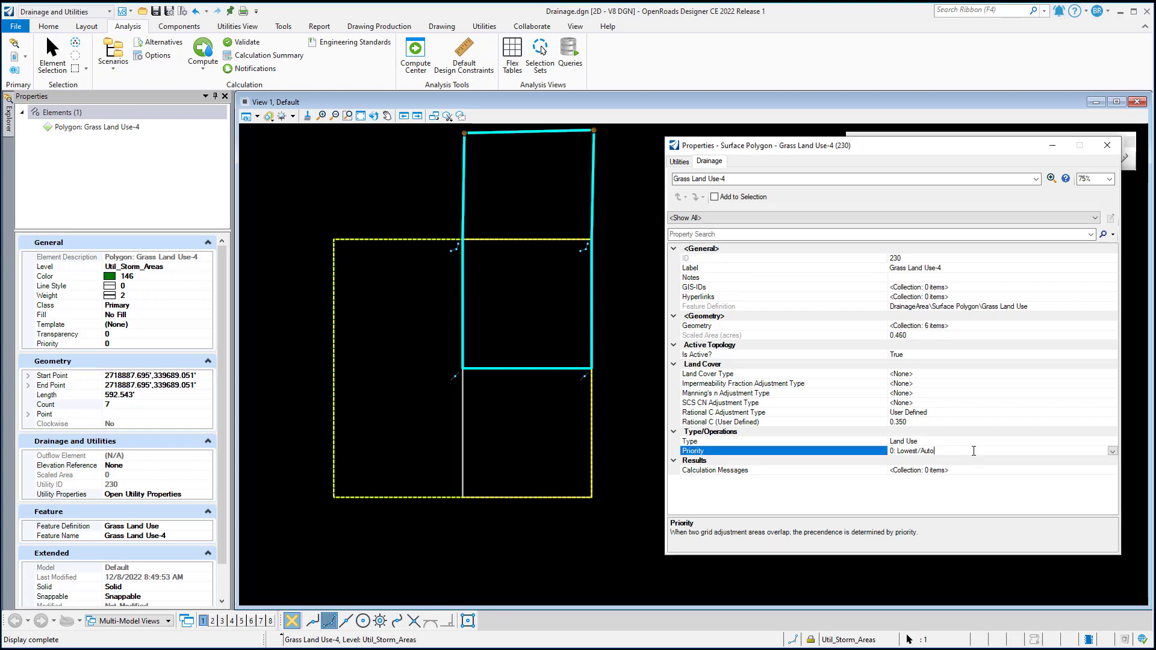
pyautogui.click(1113, 451)
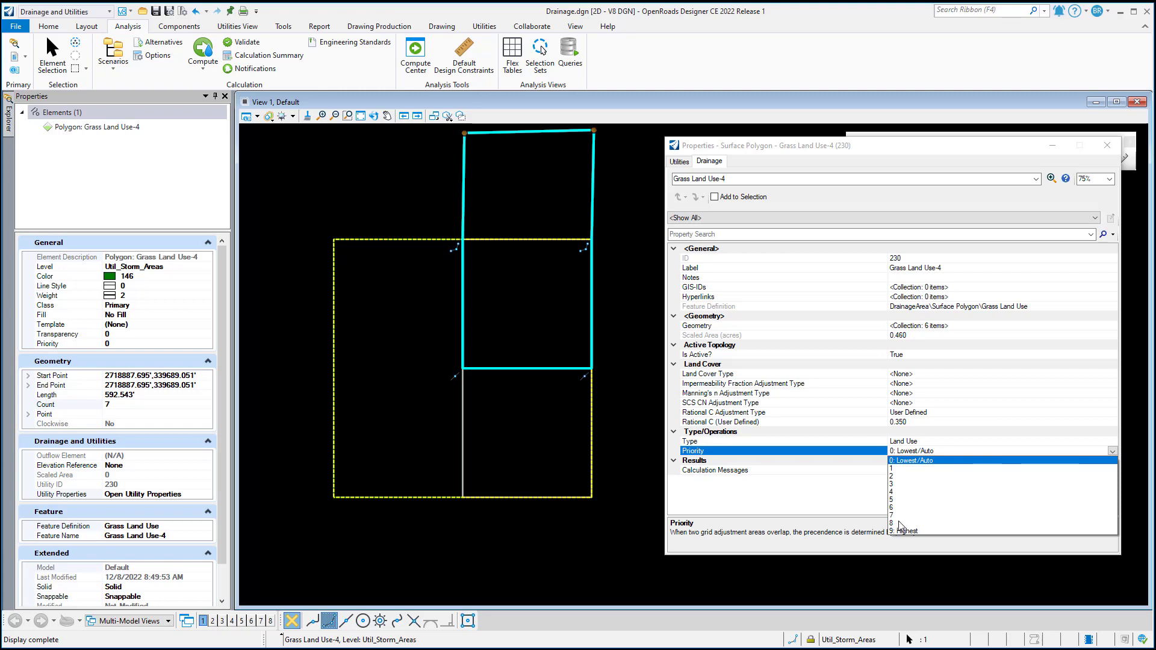
pyautogui.click(900, 477)
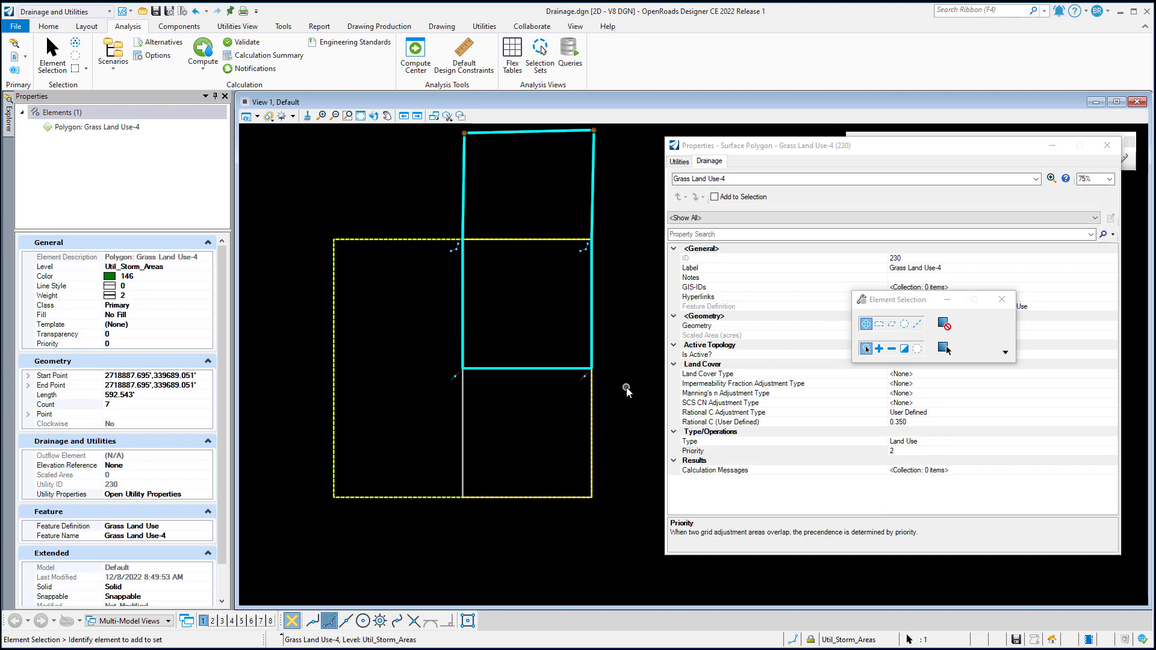
pyautogui.click(463, 390)
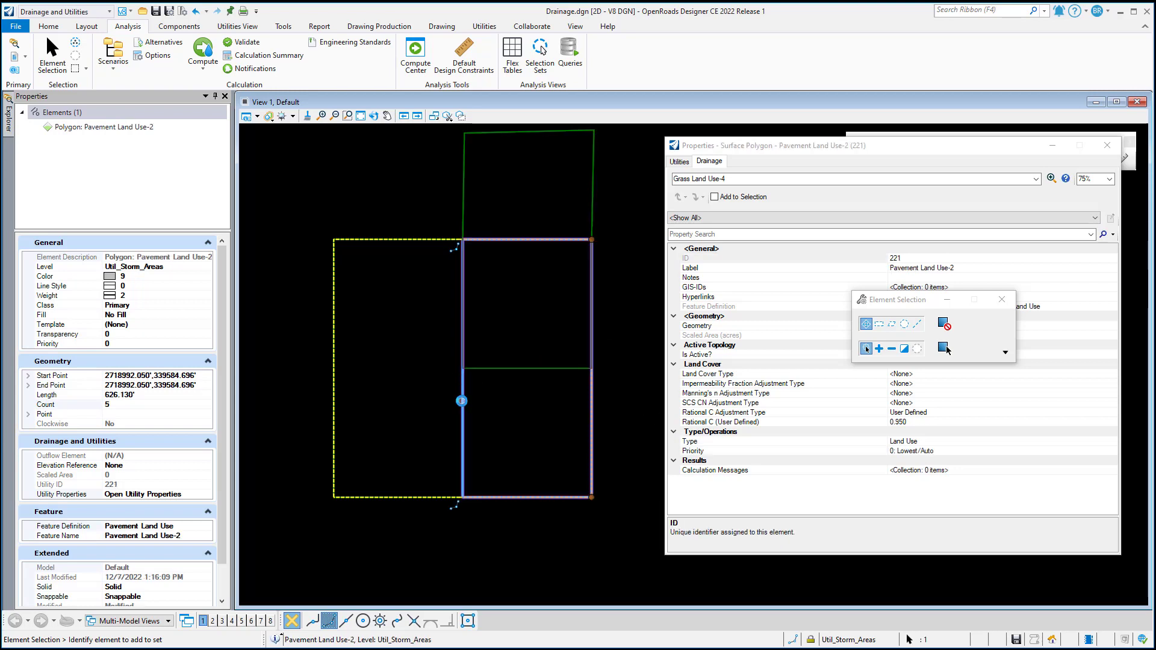
pyautogui.click(538, 368)
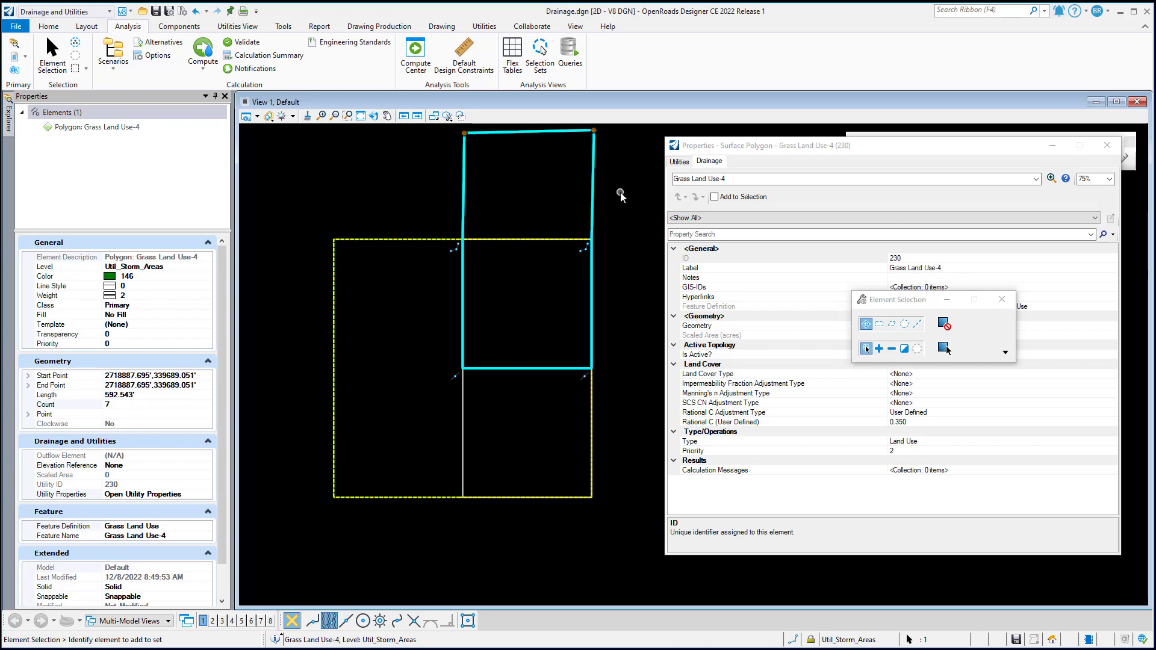
# Clear the selection, recompute the hydrology with the grass area's new priority, and dismiss the completion notice.
pyautogui.click(602, 188)
pyautogui.click(200, 51)
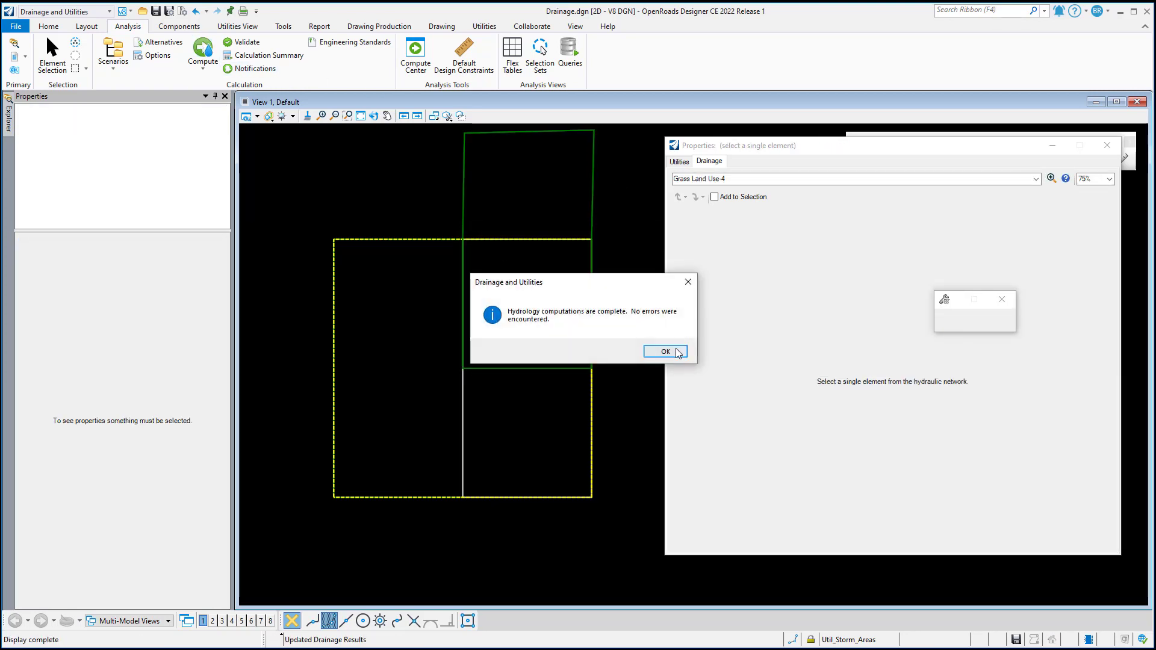
pyautogui.click(666, 351)
# Review the Land Uses-10 catchment's composite runoff coefficient and subarea table for the changed grass priority, closing the table without changes.
pyautogui.click(403, 240)
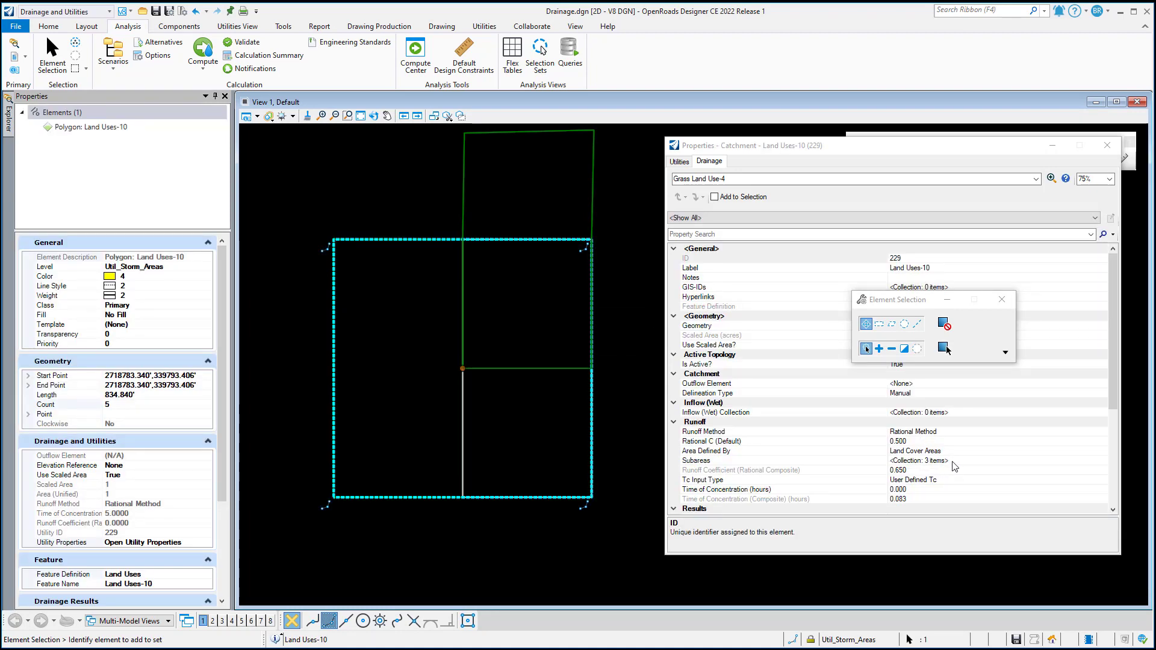
pyautogui.click(1103, 461)
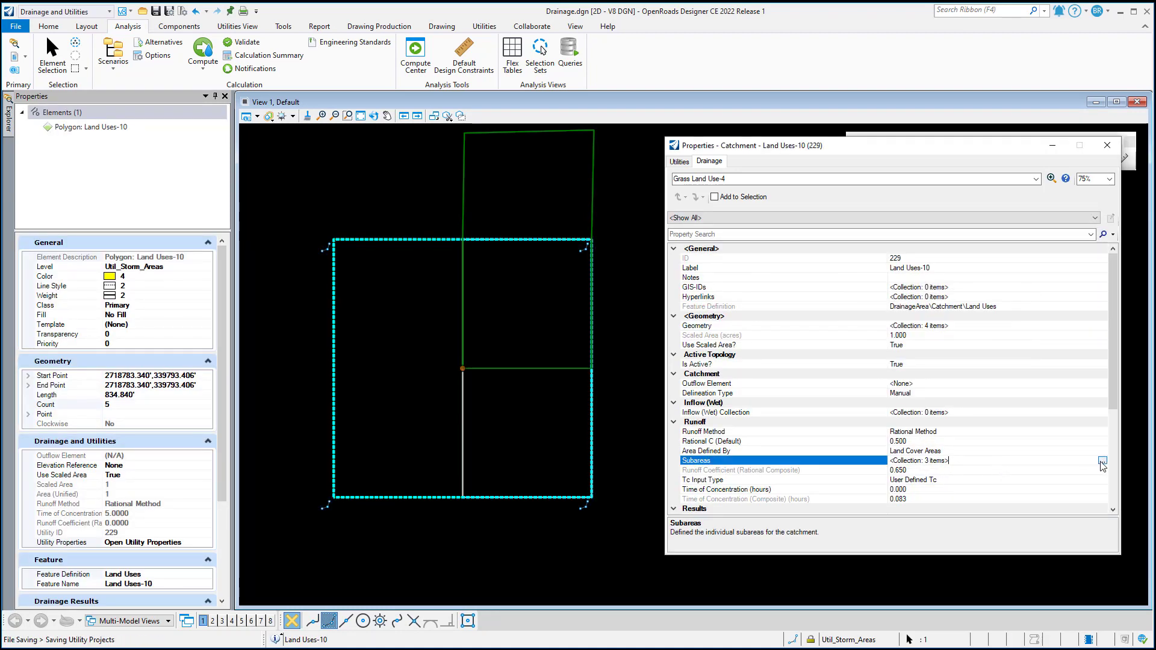
pyautogui.click(1102, 462)
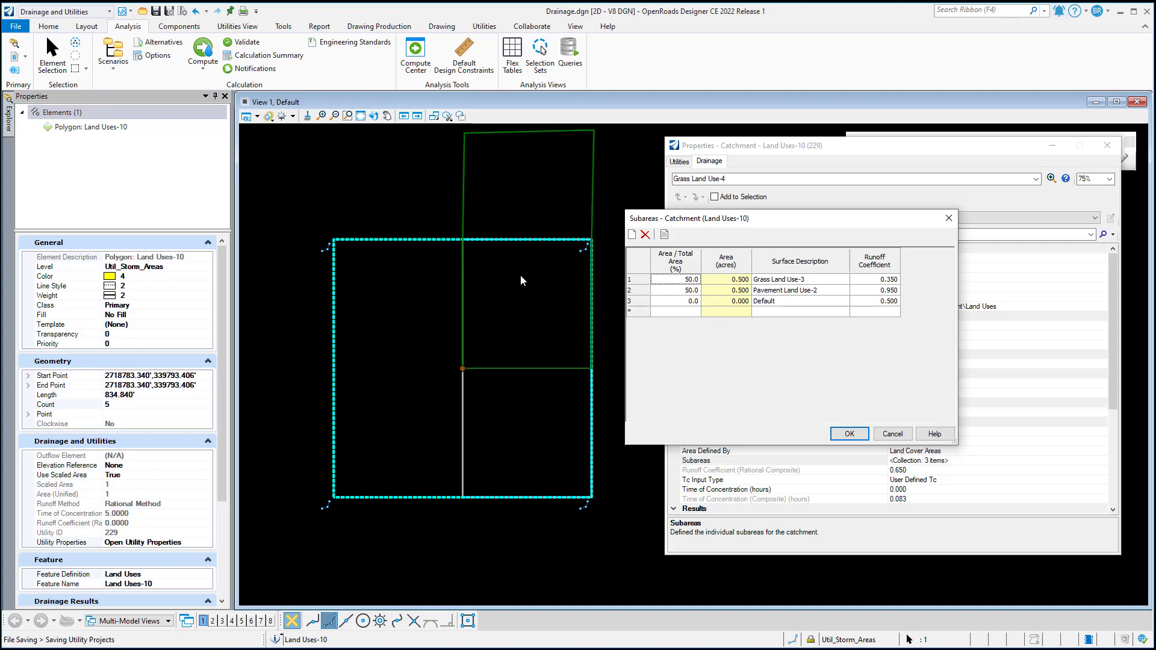
pyautogui.click(891, 434)
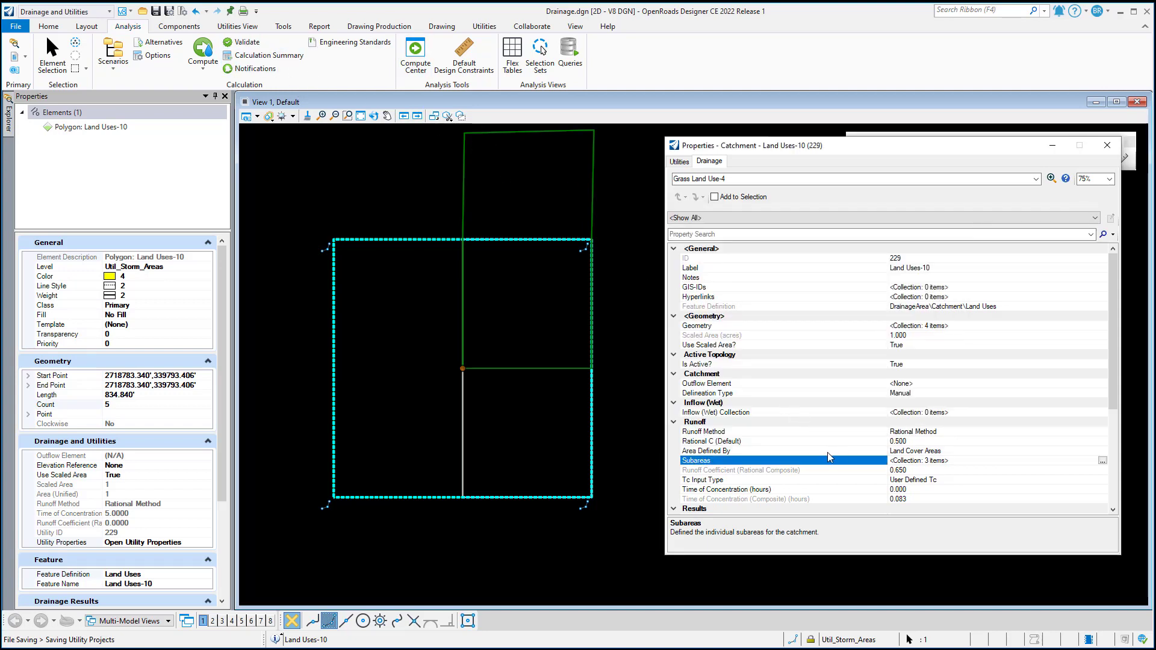
# Set the priority of the Pavement Land Use-2 area to 4.
pyautogui.click(467, 419)
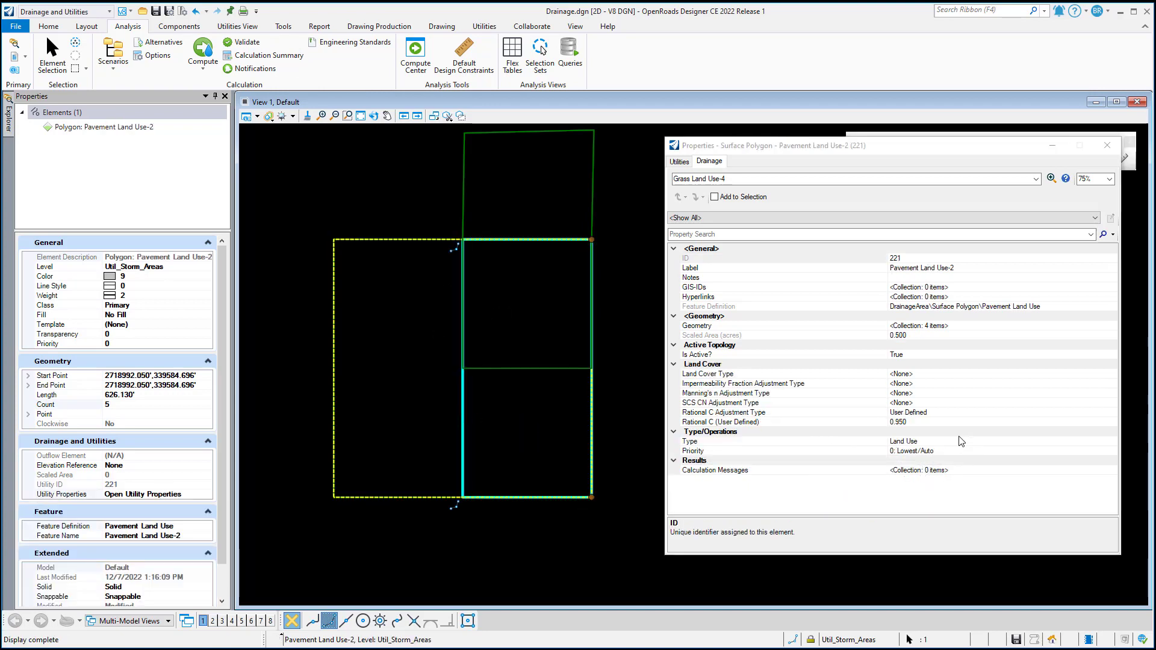
pyautogui.click(982, 450)
pyautogui.click(1112, 452)
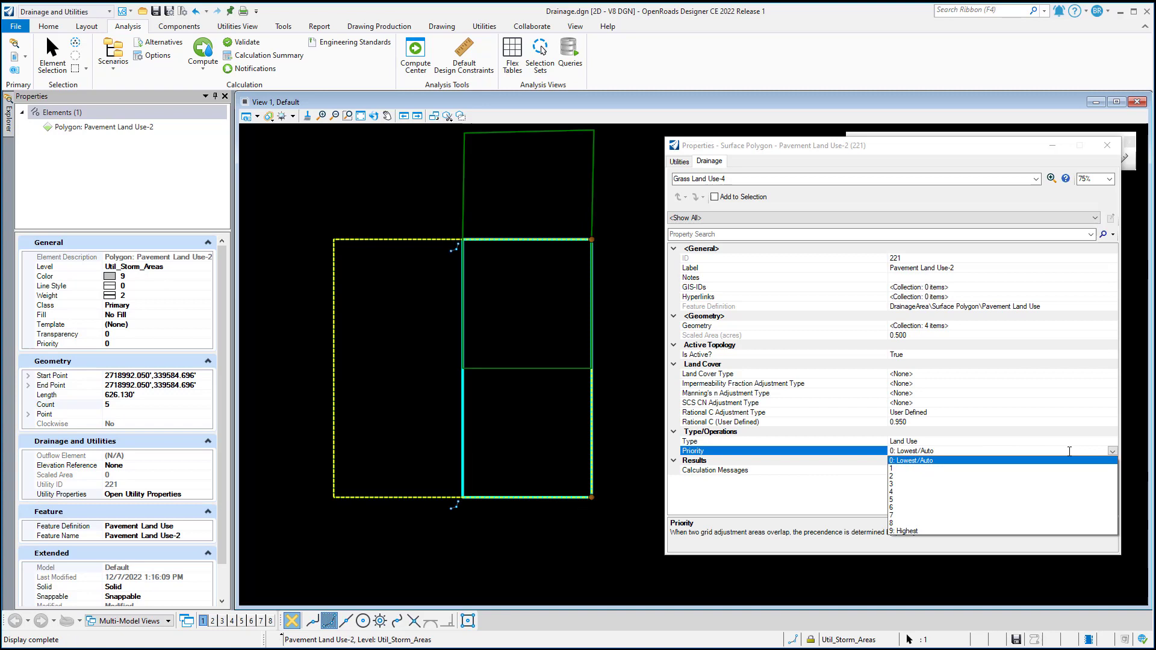
pyautogui.click(896, 491)
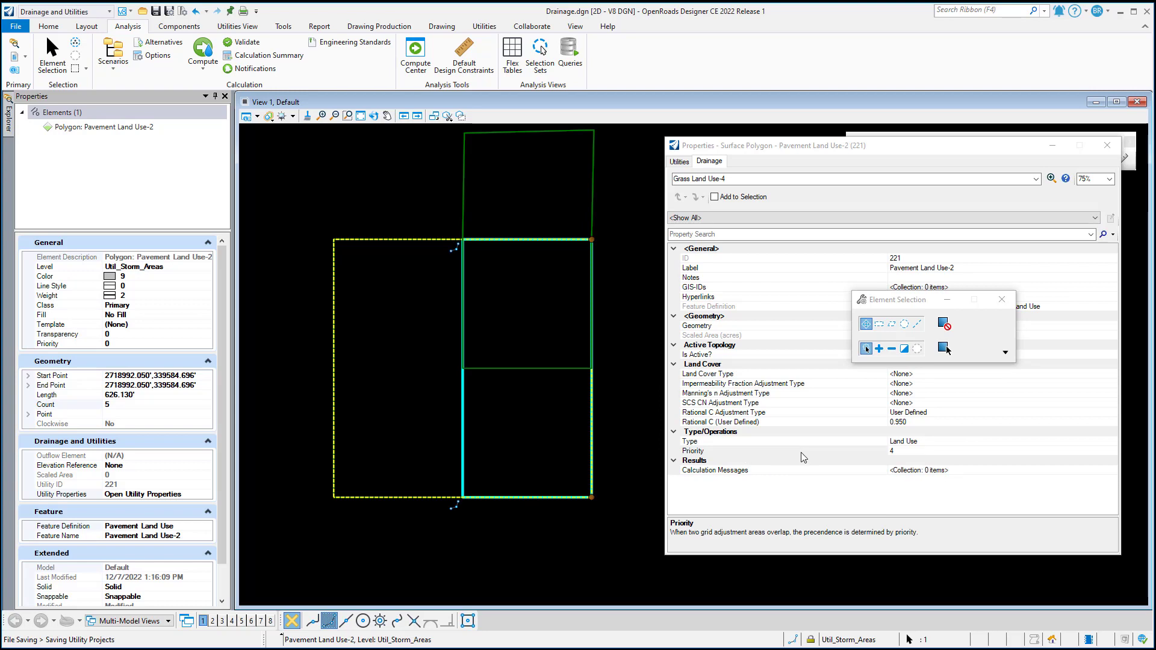
# Clear the selection, recompute the hydrology with the pavement's new priority, and dismiss the completion notice.
pyautogui.click(645, 338)
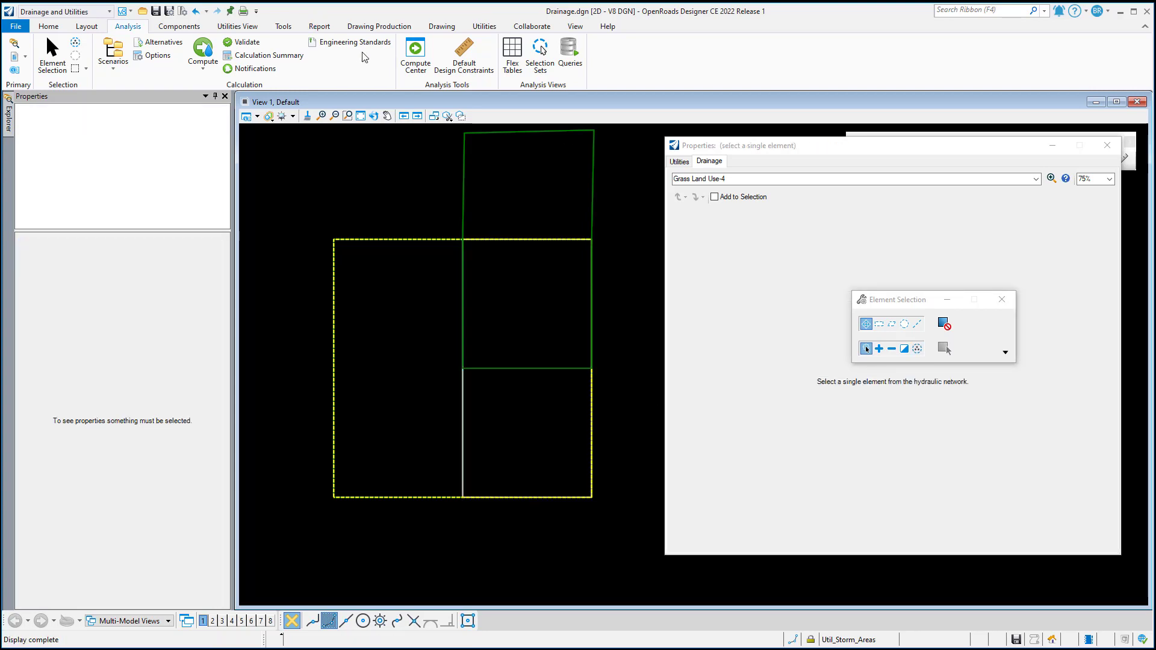
pyautogui.click(215, 58)
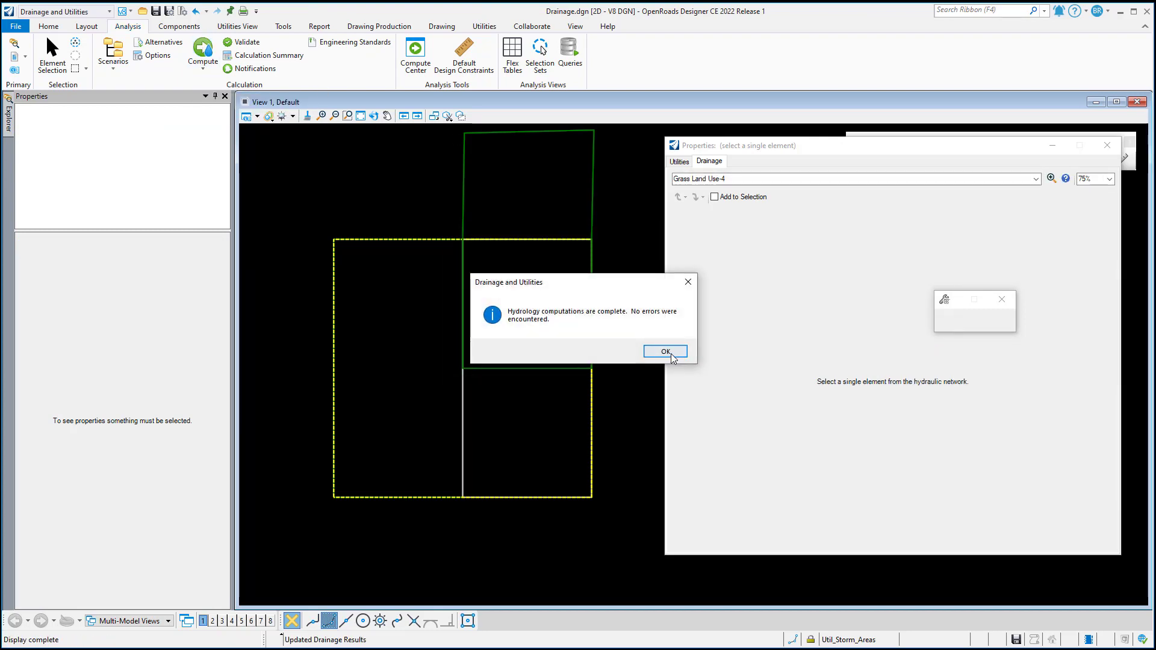
pyautogui.click(665, 355)
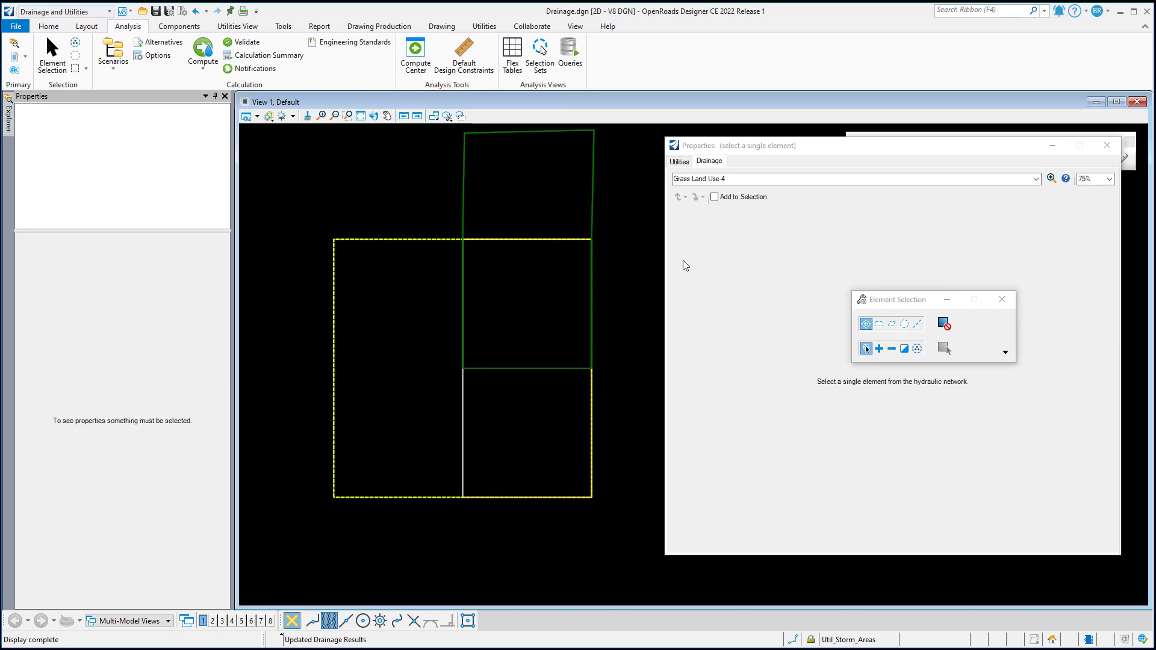
# Examine the Land Uses-10 catchment's subareas and composite runoff coefficient under the new pavement priority, closing the subarea table without changes.
pyautogui.click(420, 241)
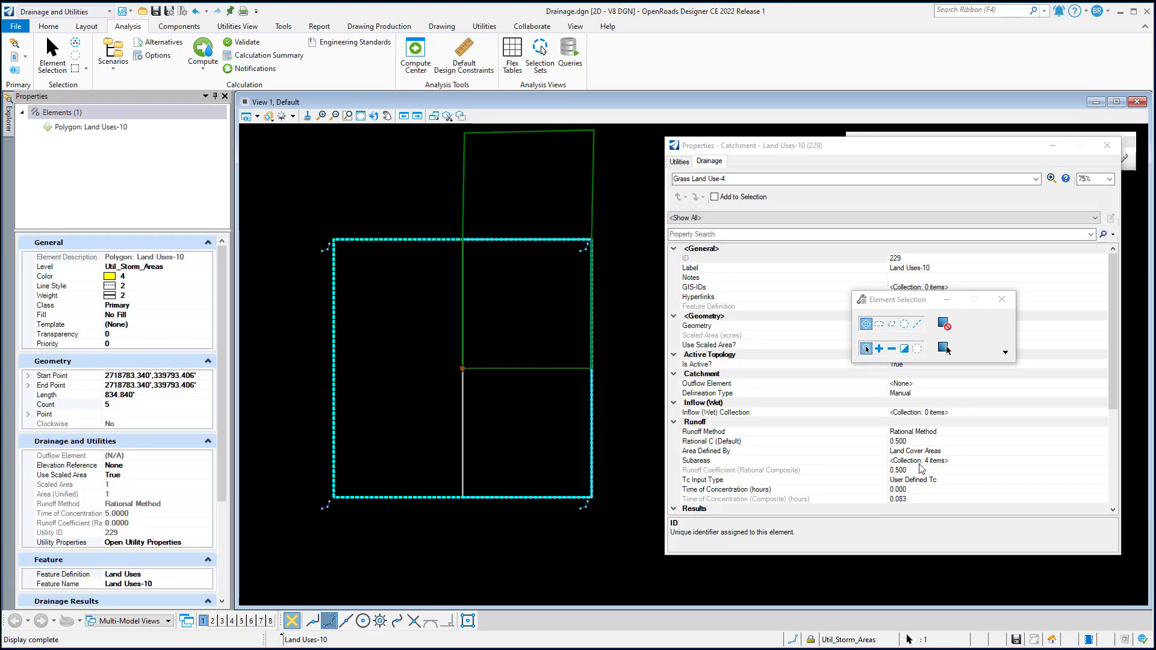
pyautogui.click(1017, 462)
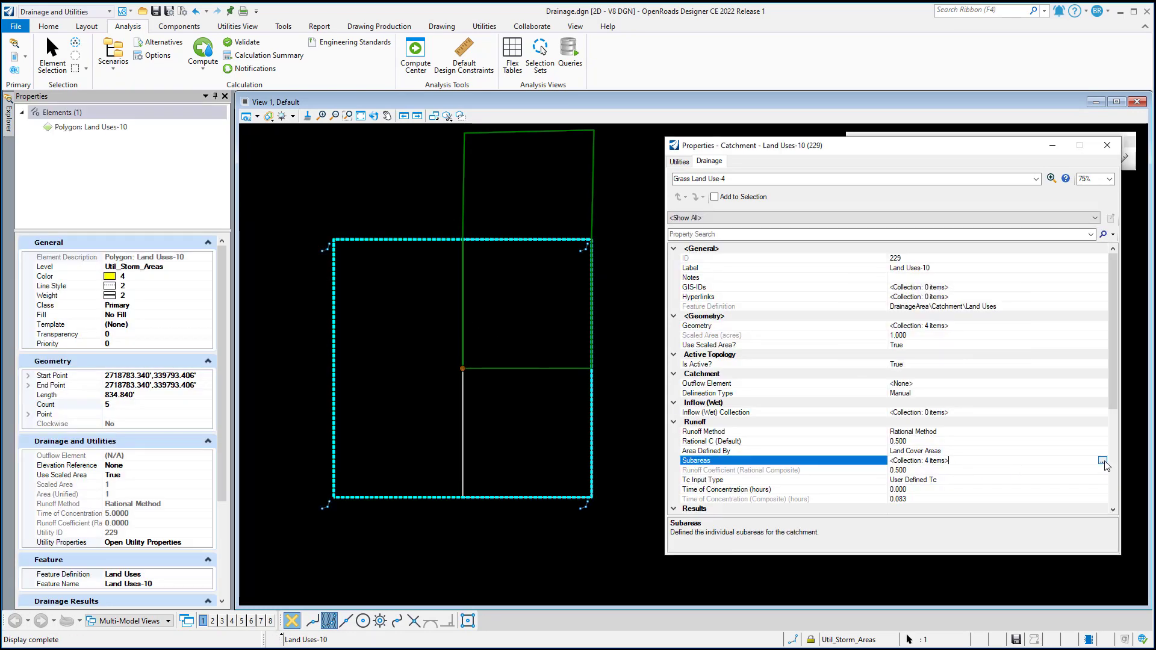
pyautogui.click(1105, 461)
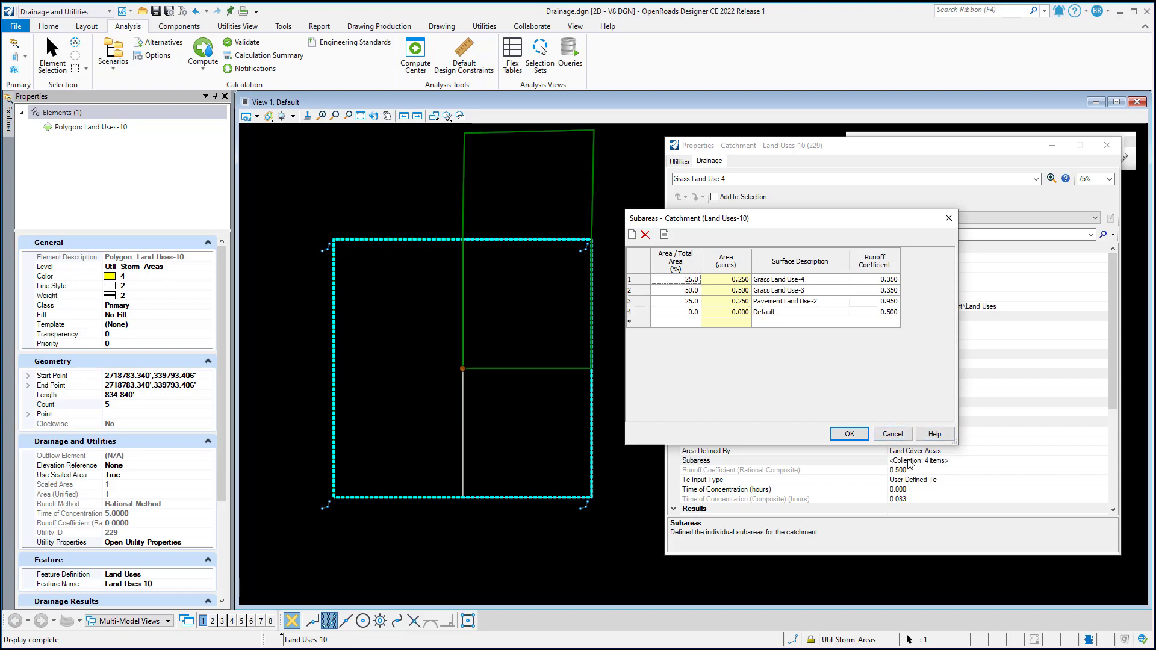
pyautogui.click(900, 436)
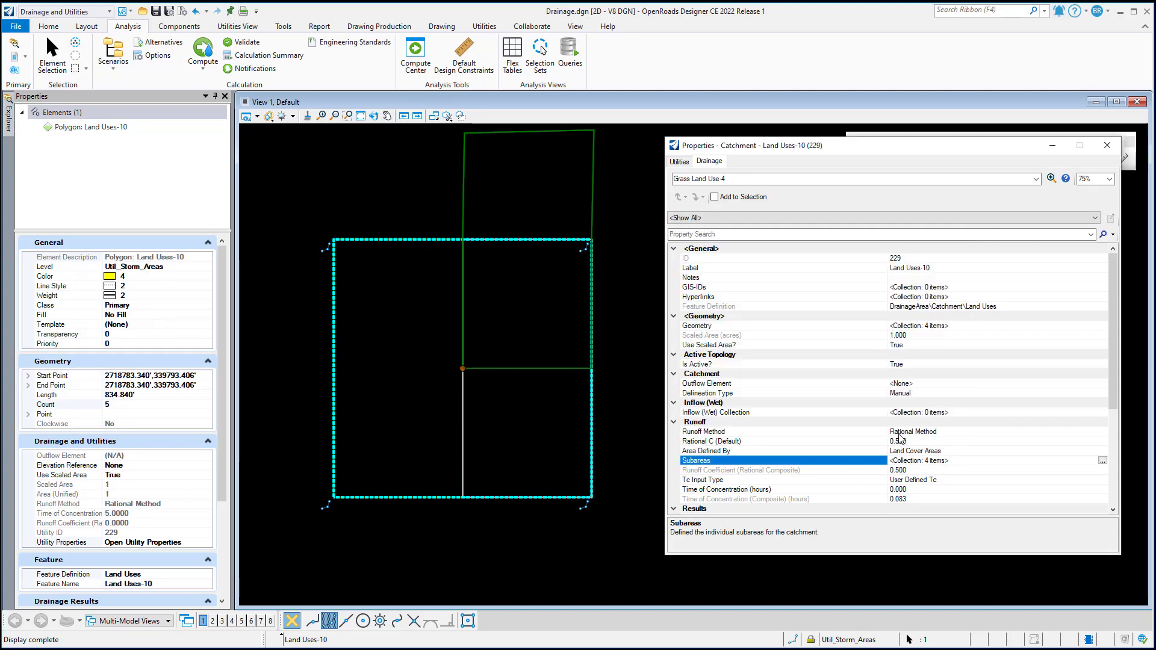